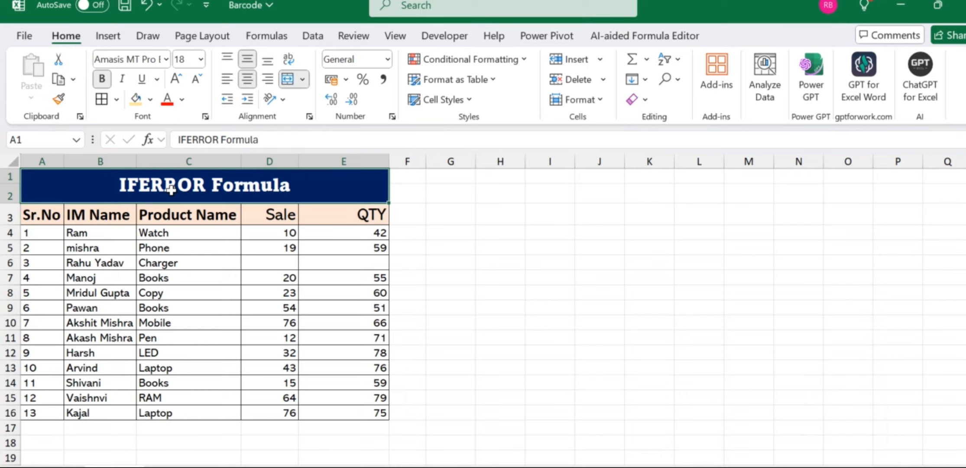
Step: Review the table's column headers and the entries in the Sale and QTY columns
{"action": "left_click", "coordinate": [125, 217]}
{"action": "key", "text": "Right"}
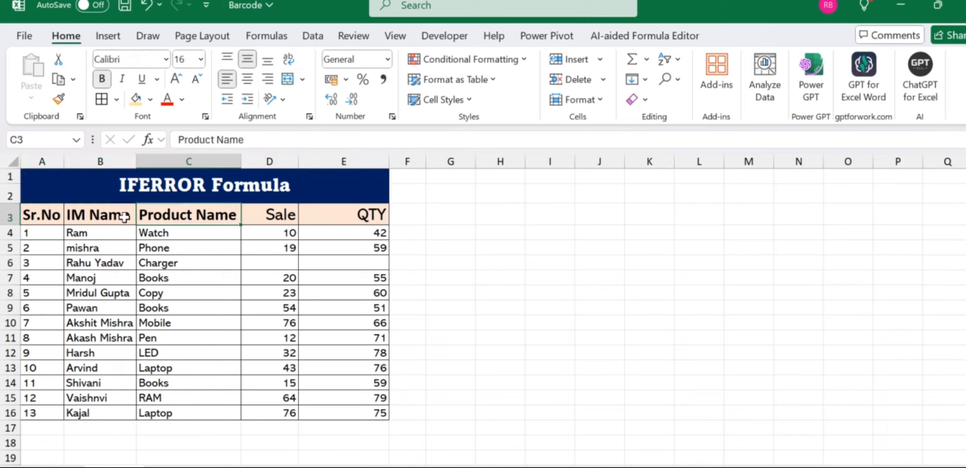
{"action": "key", "text": "Right"}
{"action": "key", "text": "Right"}
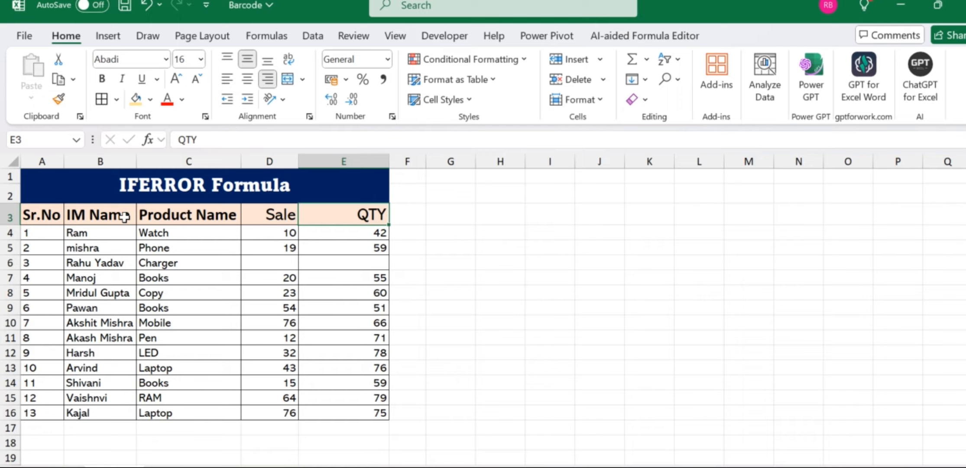
{"action": "key", "text": "Left"}
{"action": "key", "text": "Down"}
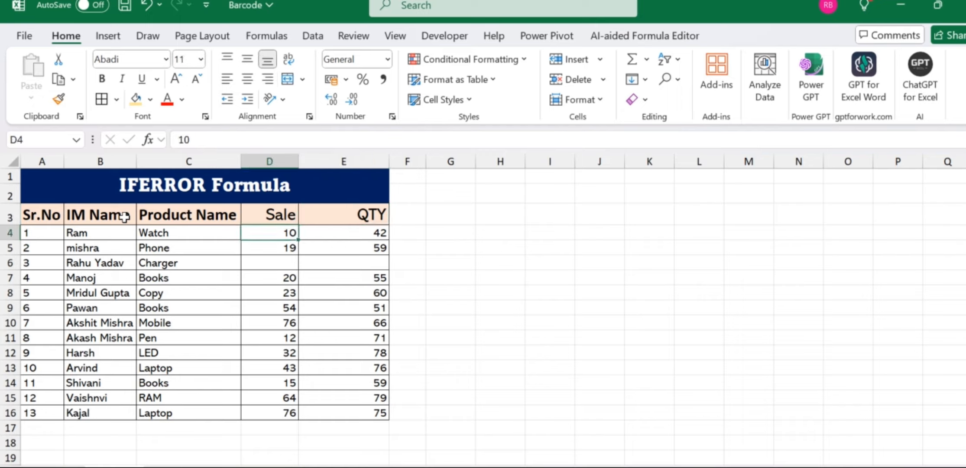
{"action": "key", "text": "Down"}
{"action": "key", "text": "Down"}
{"action": "key", "text": "Down"}
{"action": "key", "text": "Down"}
{"action": "key", "text": "Down"}
{"action": "key", "text": "Down"}
{"action": "key", "text": "Right"}
{"action": "key", "text": "Up"}
{"action": "key", "text": "Up"}
{"action": "key", "text": "Up"}
{"action": "key", "text": "Up"}
{"action": "key", "text": "Up"}
{"action": "key", "text": "Up"}
{"action": "key", "text": "Up"}
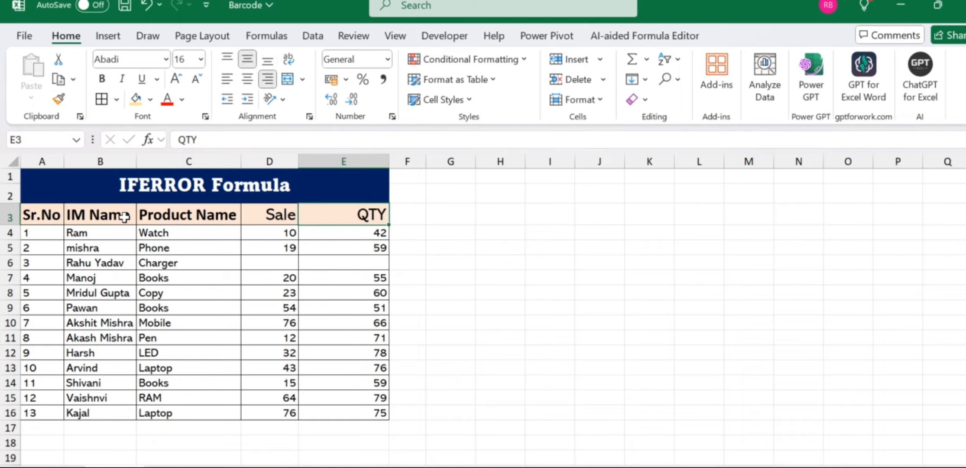
{"action": "key", "text": "Left"}
{"action": "key", "text": "Right"}
{"action": "key", "text": "Down"}
{"action": "key", "text": "Down"}
{"action": "key", "text": "Down"}
{"action": "key", "text": "Down"}
{"action": "key", "text": "Down"}
{"action": "key", "text": "Down"}
{"action": "key", "text": "Down"}
{"action": "key", "text": "Down"}
{"action": "key", "text": "Down"}
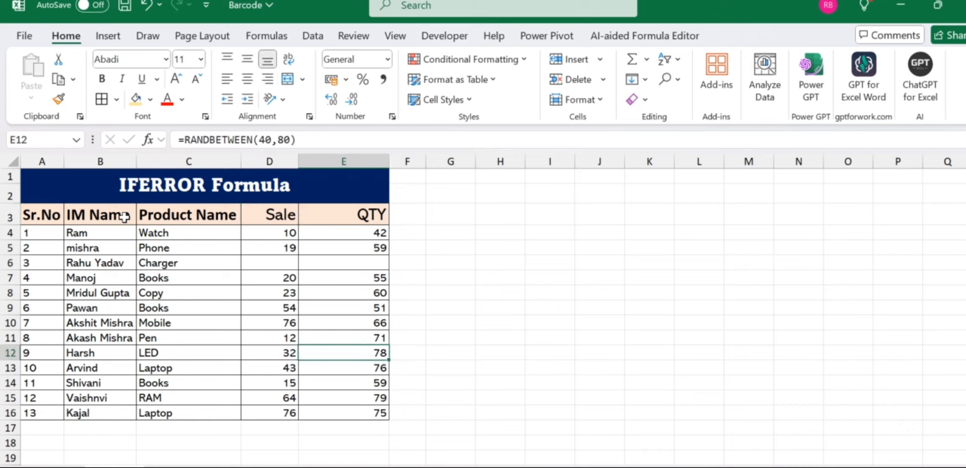
{"action": "key", "text": "Left"}
{"action": "key", "text": "Up"}
{"action": "key", "text": "Up"}
{"action": "key", "text": "Up"}
{"action": "key", "text": "Up"}
{"action": "key", "text": "Up"}
{"action": "key", "text": "Up"}
{"action": "key", "text": "Up"}
{"action": "key", "text": "Up"}
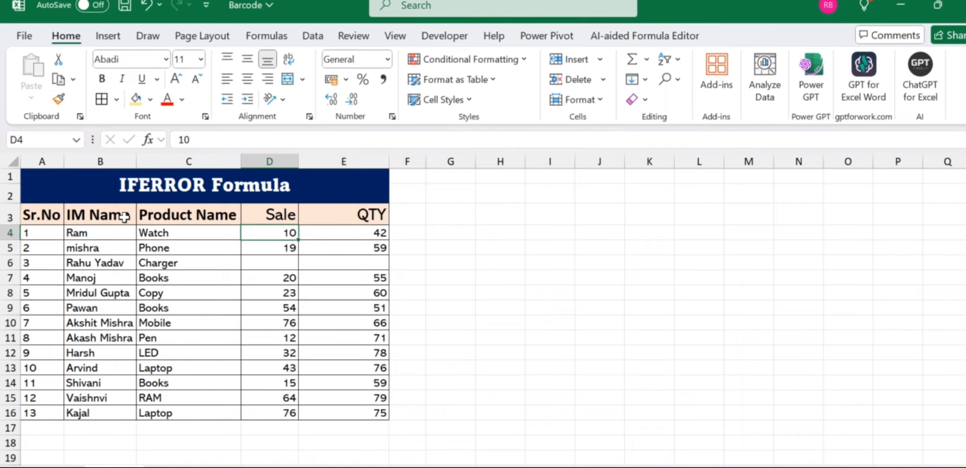
{"action": "key", "text": "Right"}
{"action": "key", "text": "Right"}
{"action": "key", "text": "Right"}
{"action": "key", "text": "Up"}
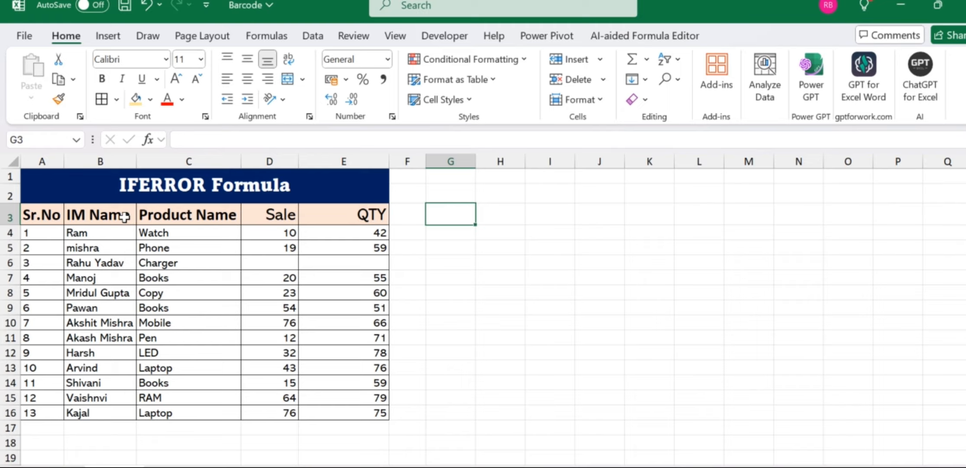
{"action": "type", "text": "="}
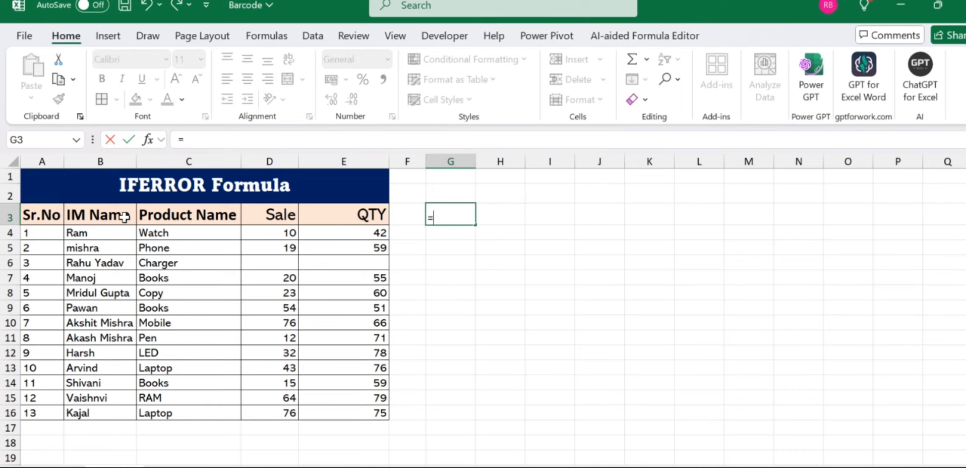
{"action": "key", "text": "BackSpace"}
{"action": "key", "text": "Left"}
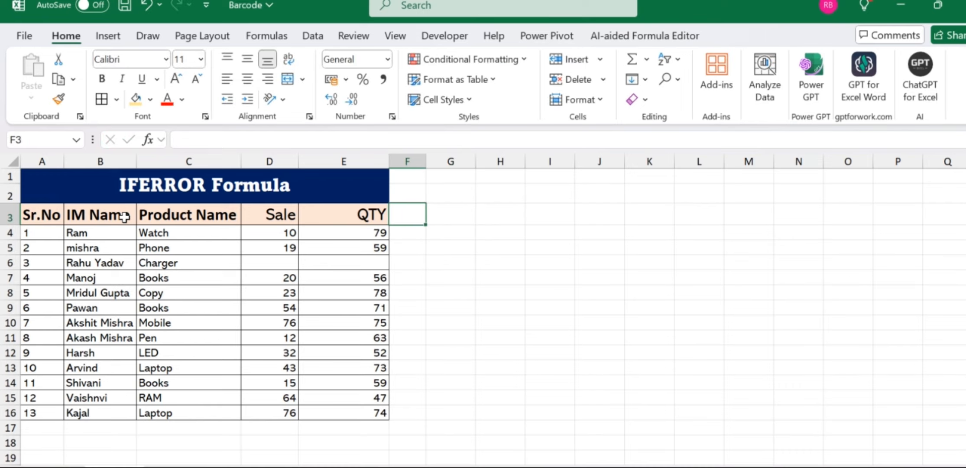
Step: Convert the QTY column, E3:E16, from formulas to static values in place and save the workbook
{"action": "key", "text": "Right"}
{"action": "key", "text": "Left"}
{"action": "key", "text": "Left"}
{"action": "key", "text": "Down"}
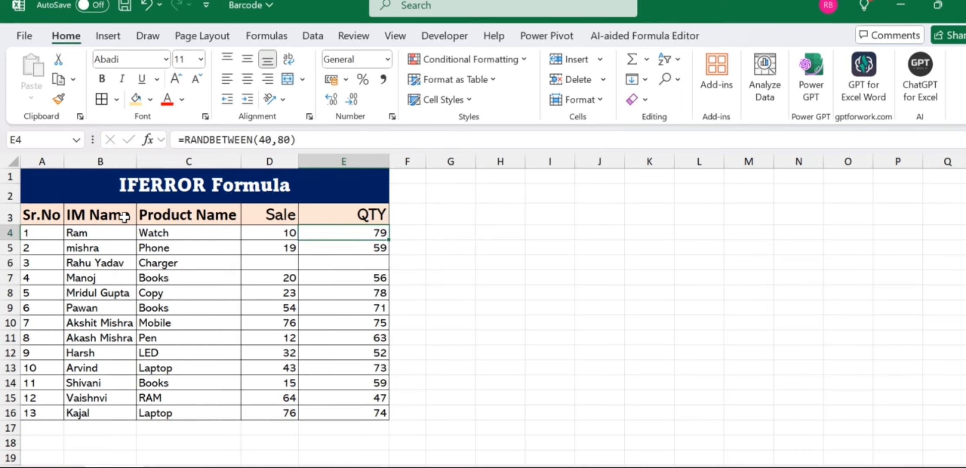
{"action": "key", "text": "shift+Down"}
{"action": "key", "text": "Up"}
{"action": "key", "text": "ctrl+shift+Down"}
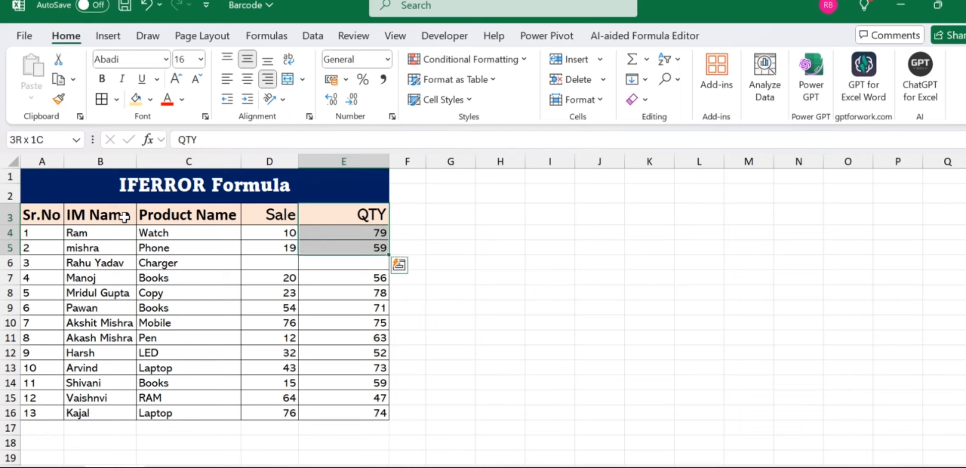
{"action": "key", "text": "ctrl+shift+Down"}
{"action": "key", "text": "ctrl+shift+Down"}
{"action": "key", "text": "ctrl+c"}
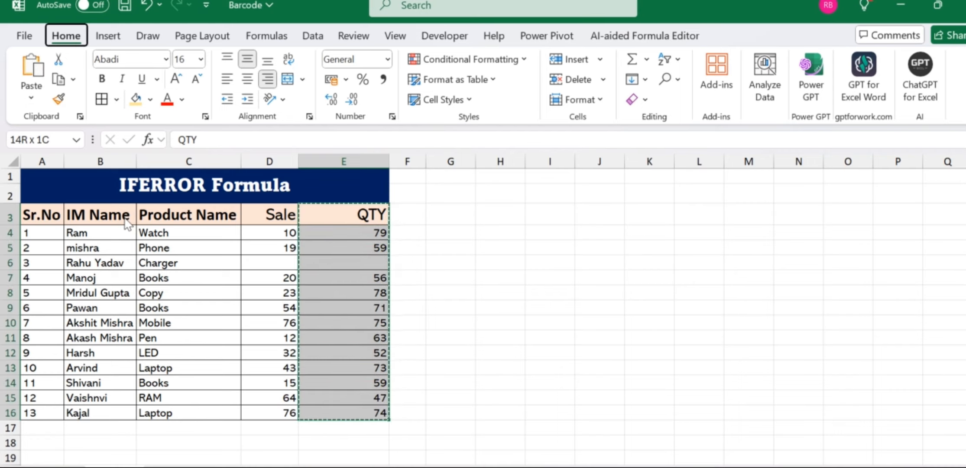
{"action": "key", "text": "ctrl+alt+v"}
{"action": "key", "text": "v"}
{"action": "key", "text": "Return"}
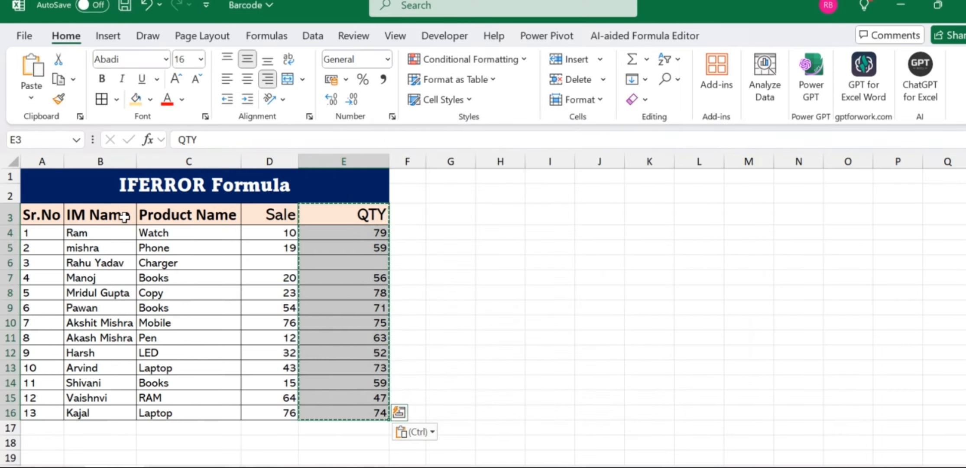
{"action": "key", "text": "ctrl+s"}
Step: Format cell G4 as a percentage
{"action": "key", "text": "Down"}
{"action": "key", "text": "Right"}
{"action": "key", "text": "Right"}
{"action": "key", "text": "ctrl+shift+5"}
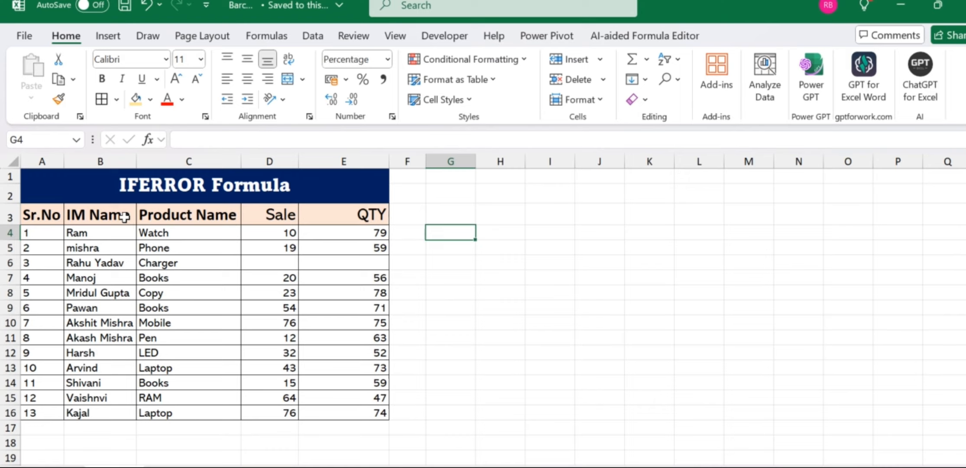
Step: Enter the formula =D4/E4 in cell G4 to divide Sale by QTY
{"action": "type", "text": "="}
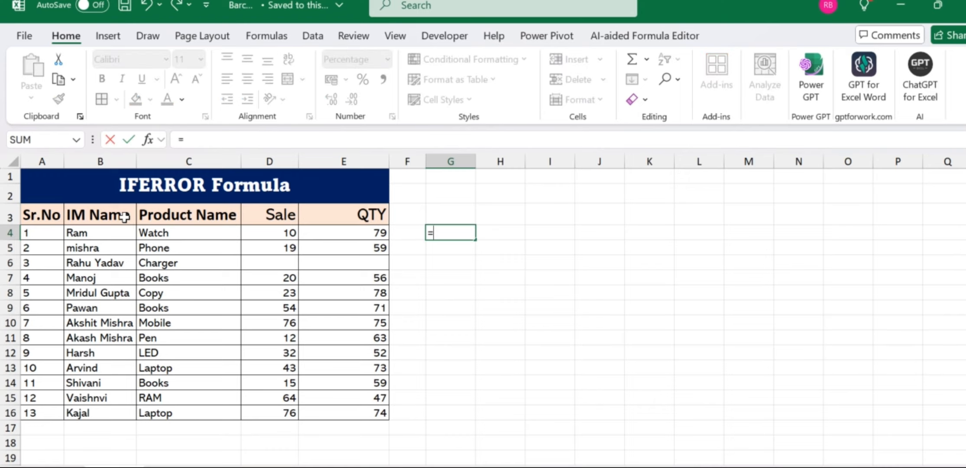
{"action": "key", "text": "Left"}
{"action": "key", "text": "Left"}
{"action": "key", "text": "Left"}
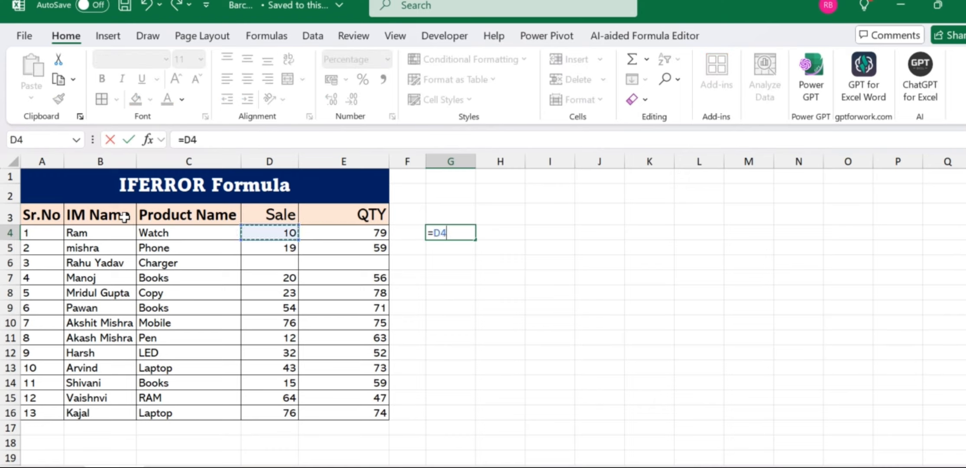
{"action": "type", "text": "/"}
{"action": "key", "text": "Left"}
{"action": "key", "text": "Left"}
{"action": "key", "text": "Return"}
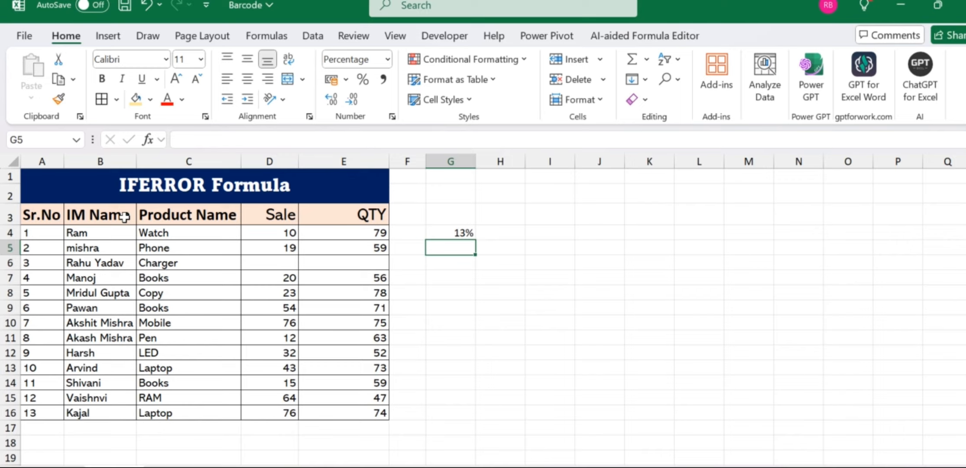
Step: Fill the formula from G4 down through G16 and inspect the Charger row's formula and its Sale and QTY cells
{"action": "key", "text": "Up"}
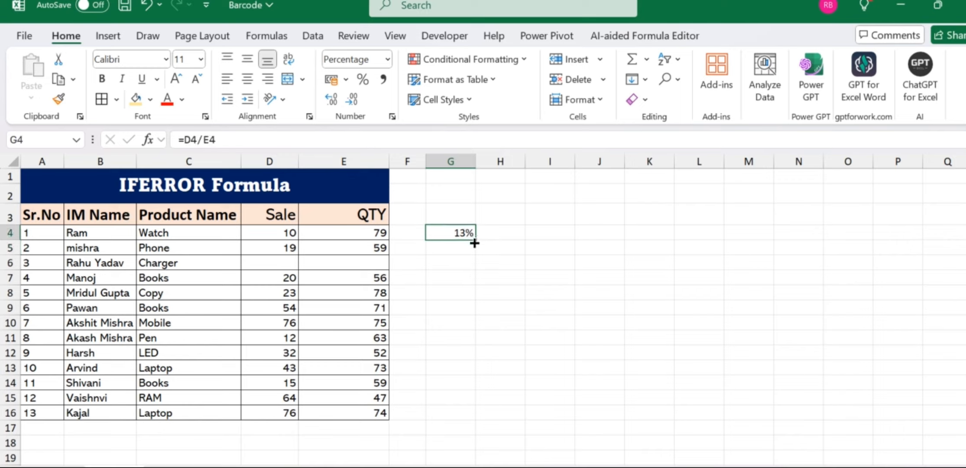
{"action": "left_click_drag", "start_coordinate": [475, 243], "coordinate": [431, 417]}
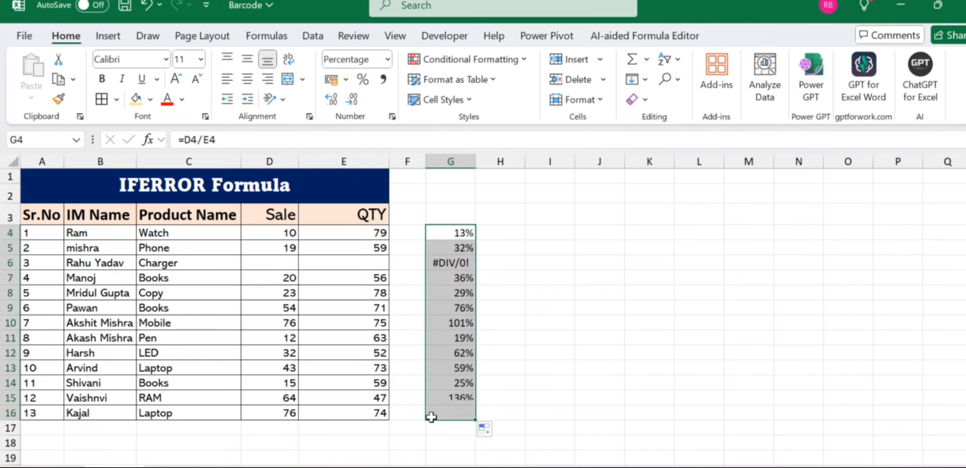
{"action": "left_click", "coordinate": [457, 262]}
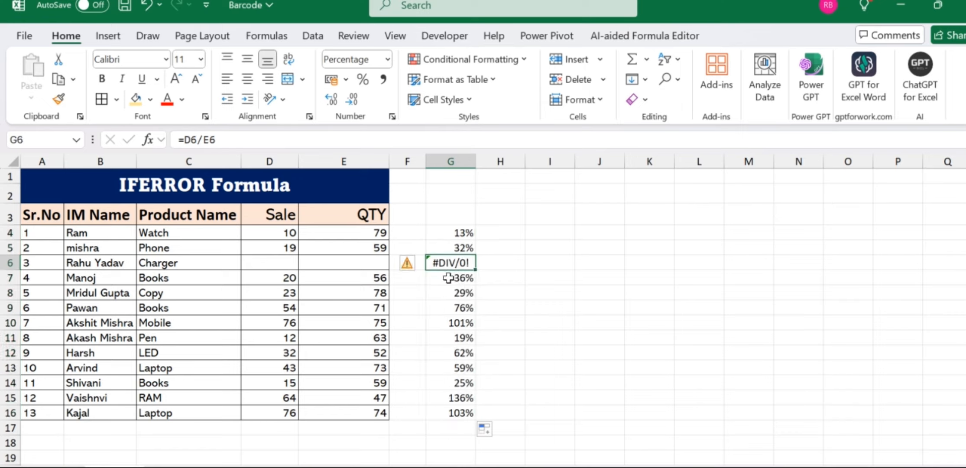
{"action": "left_click", "coordinate": [291, 264]}
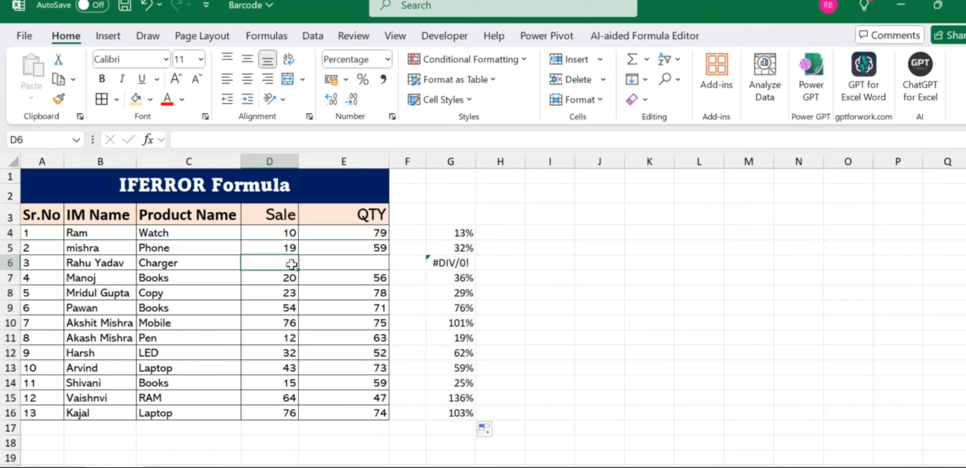
{"action": "key", "text": "Right"}
{"action": "key", "text": "Right"}
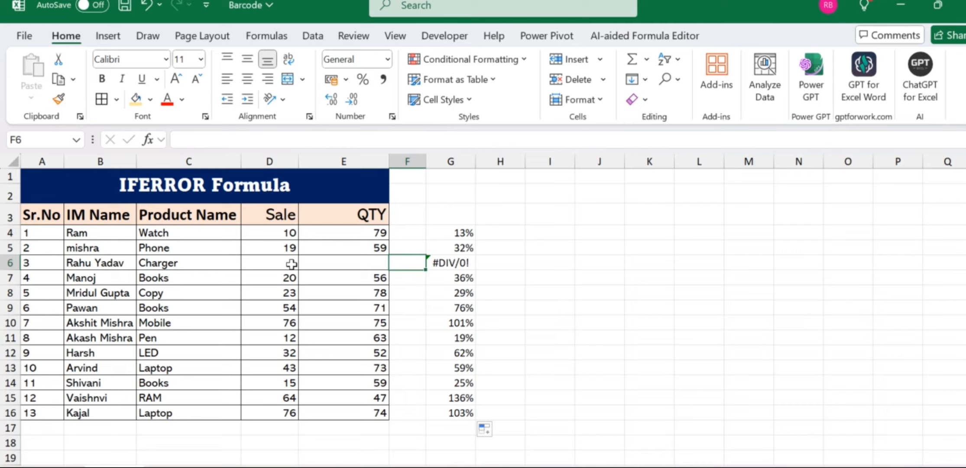
Step: Clear the Sale and QTY values in row 13, and check its formula in G13 and row 6's source cells
{"action": "left_click_drag", "start_coordinate": [286, 368], "coordinate": [381, 362]}
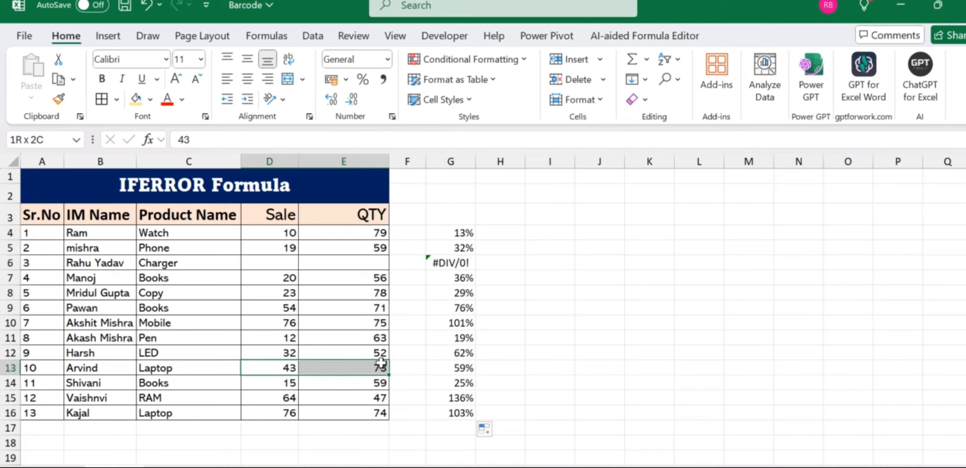
{"action": "key", "text": "Delete"}
{"action": "left_click", "coordinate": [380, 363]}
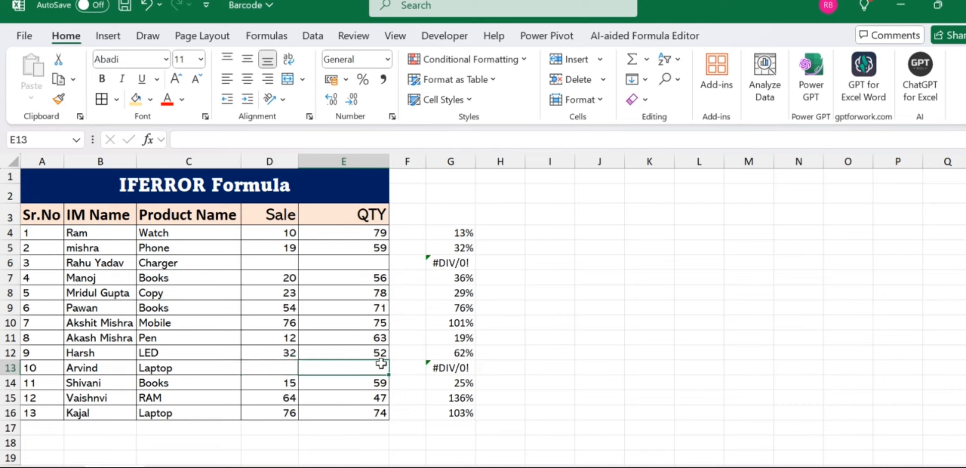
{"action": "key", "text": "Right"}
{"action": "key", "text": "Right"}
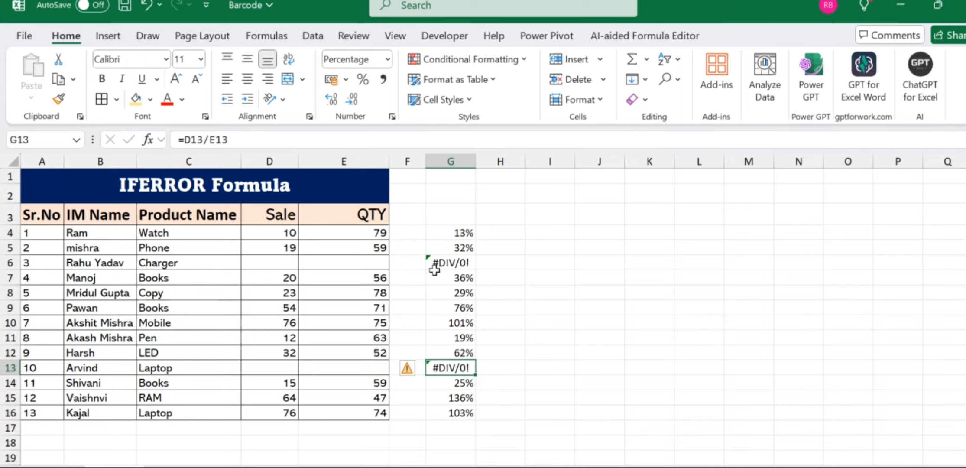
{"action": "left_click", "coordinate": [281, 263]}
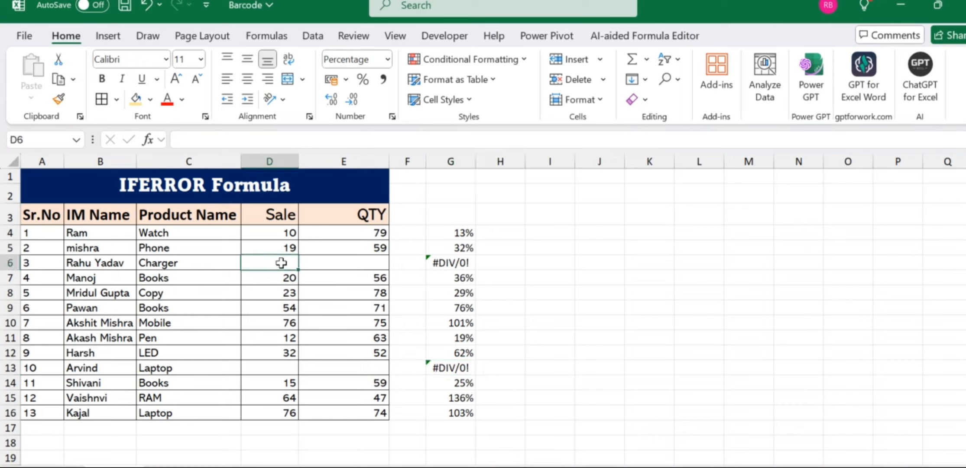
{"action": "key", "text": "Right"}
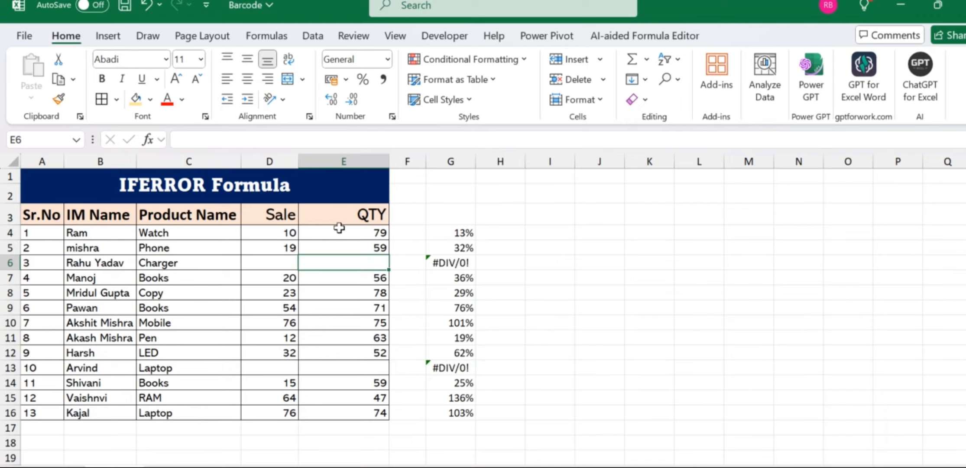
Step: Enter the formula =IFERROR(D4/E4,0) in cell H4 so that division errors return 0
{"action": "key", "text": "Right"}
{"action": "key", "text": "Right"}
{"action": "key", "text": "Up"}
{"action": "key", "text": "Right"}
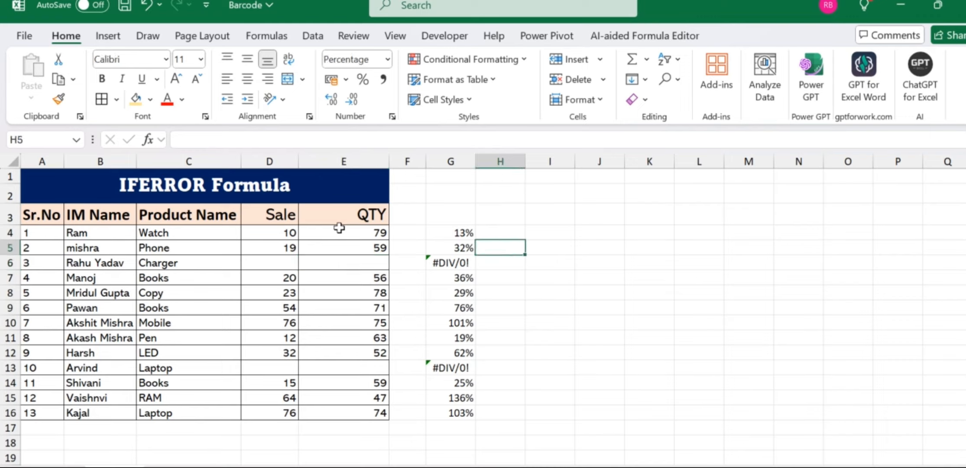
{"action": "key", "text": "Right"}
{"action": "key", "text": "Up"}
{"action": "key", "text": "Up"}
{"action": "key", "text": "Left"}
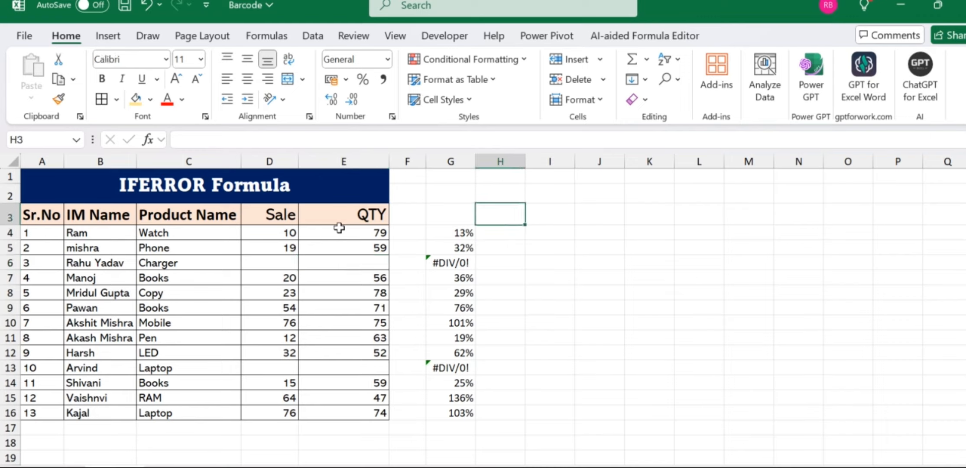
{"action": "key", "text": "Left"}
{"action": "key", "text": "Right"}
{"action": "key", "text": "Down"}
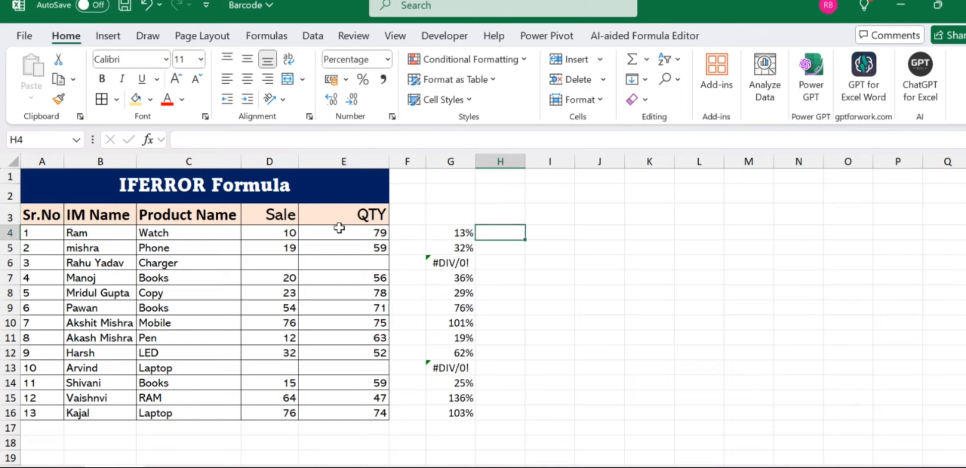
{"action": "type", "text": "="}
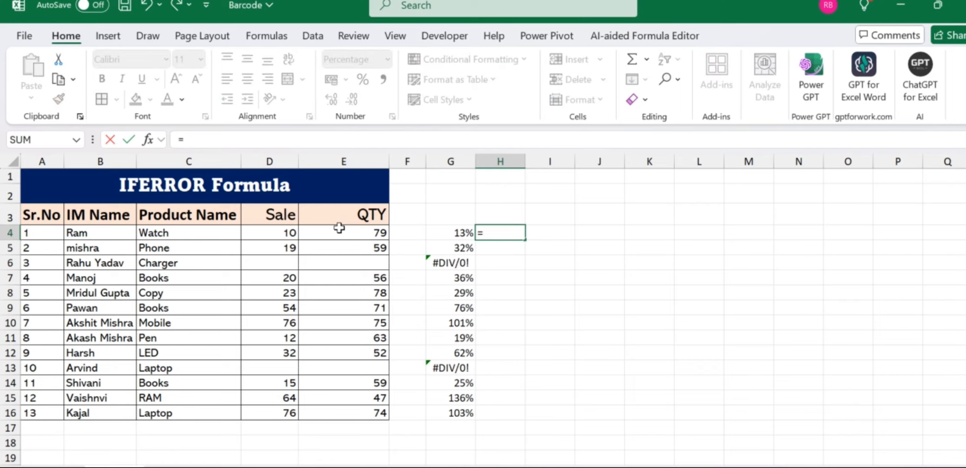
{"action": "type", "text": "ife"}
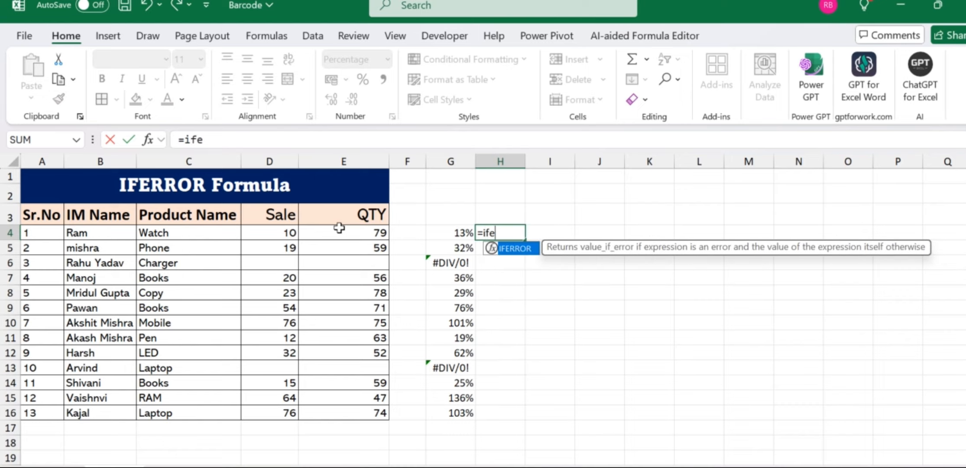
{"action": "key", "text": "Tab"}
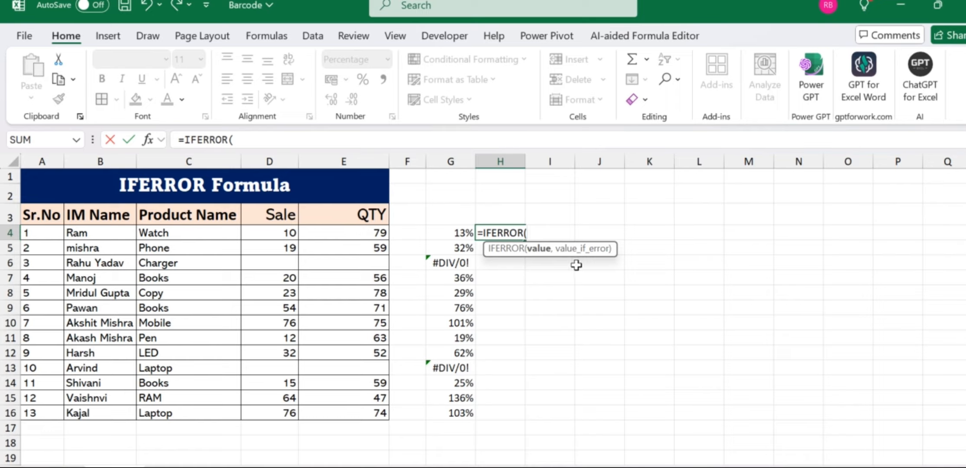
{"action": "left_click", "coordinate": [287, 232]}
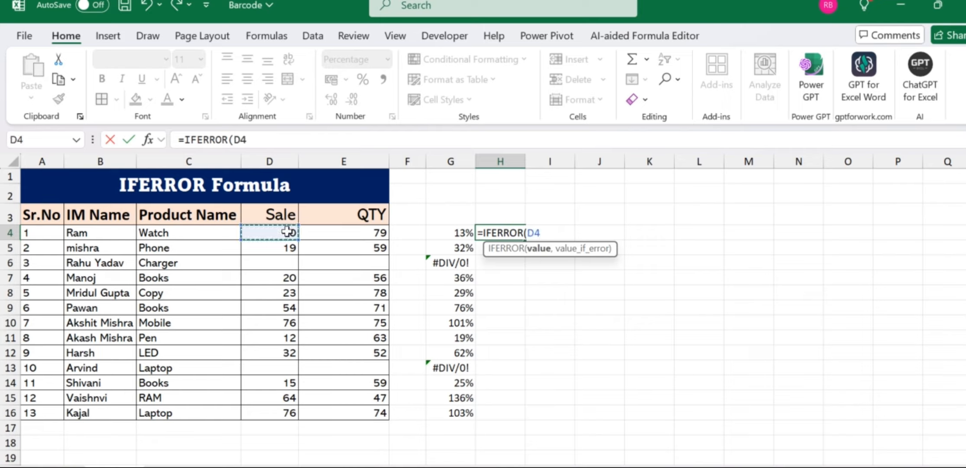
{"action": "type", "text": "/"}
{"action": "left_click", "coordinate": [333, 231]}
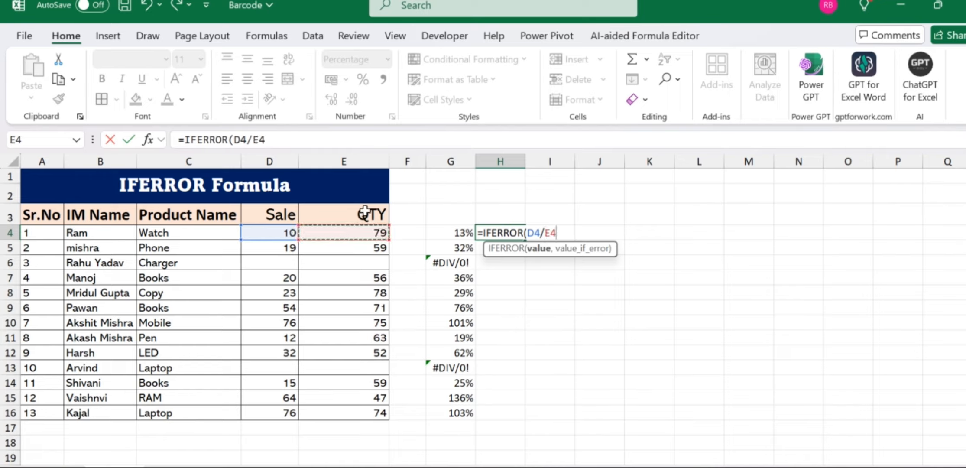
{"action": "type", "text": ","}
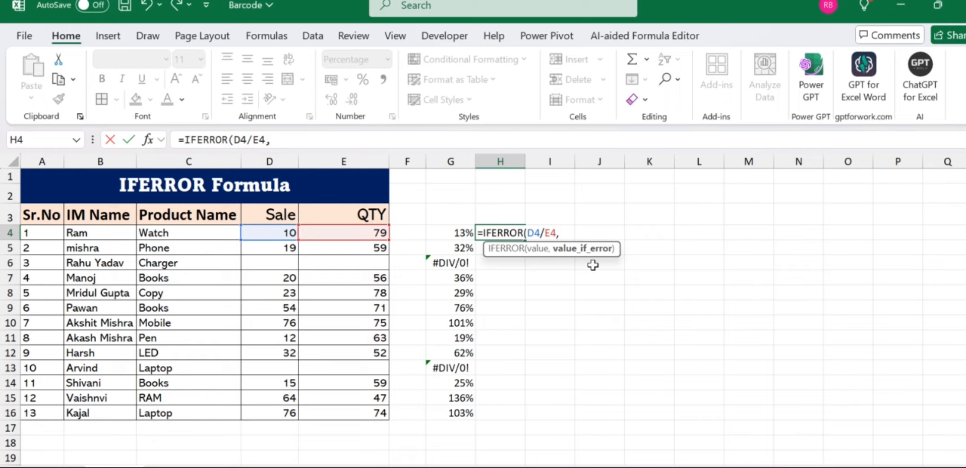
{"action": "type", "text": "0)"}
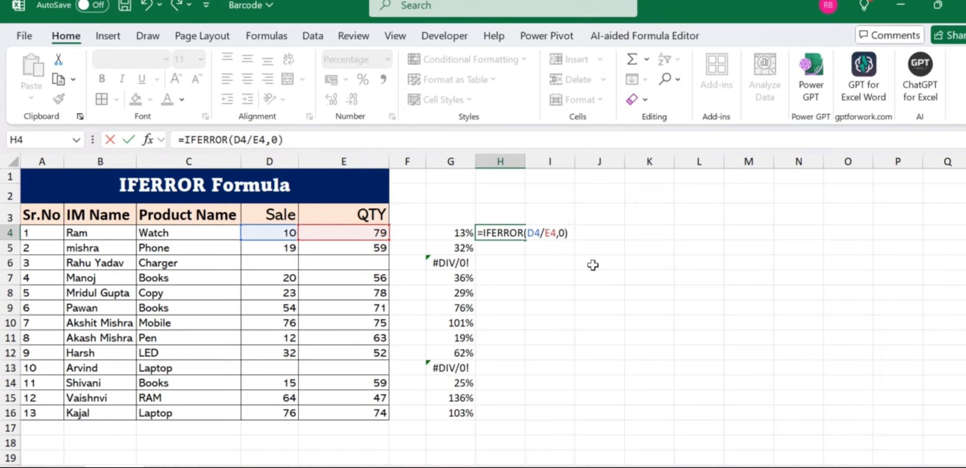
{"action": "key", "text": "Return"}
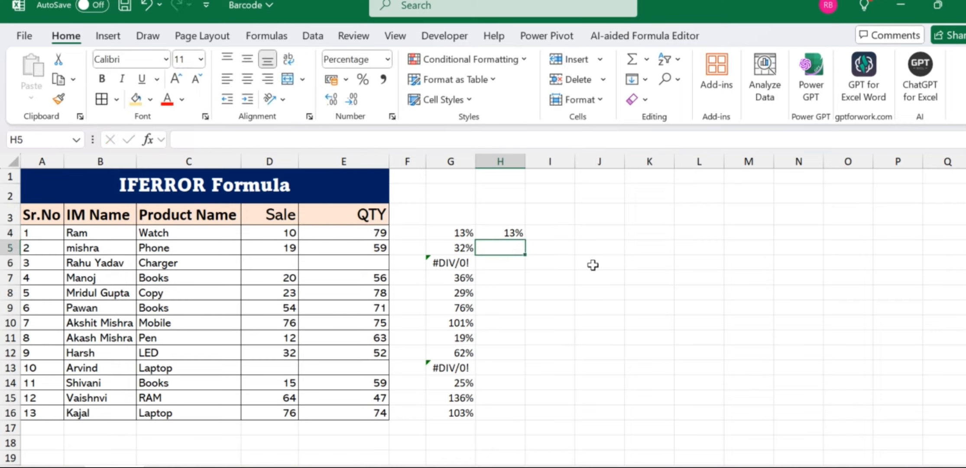
Step: Fill the IFERROR formula from H4 down through H16
{"action": "left_click", "coordinate": [519, 236]}
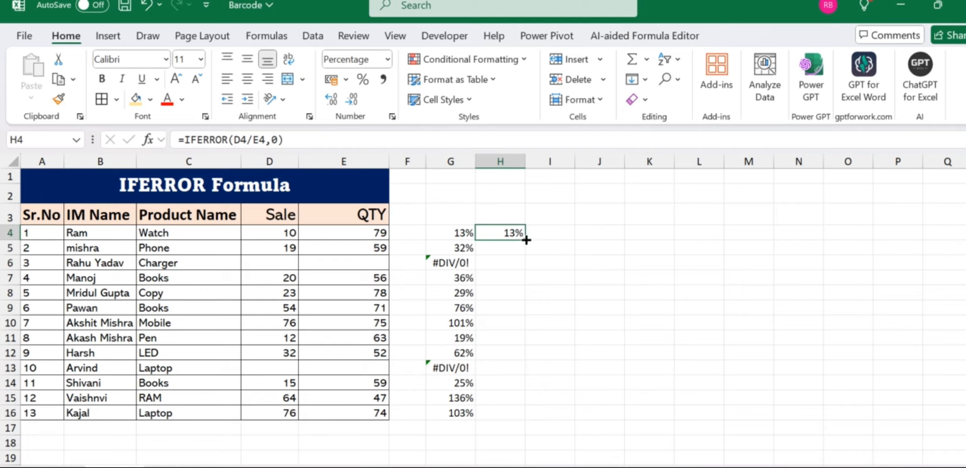
{"action": "left_click_drag", "start_coordinate": [525, 239], "coordinate": [532, 423]}
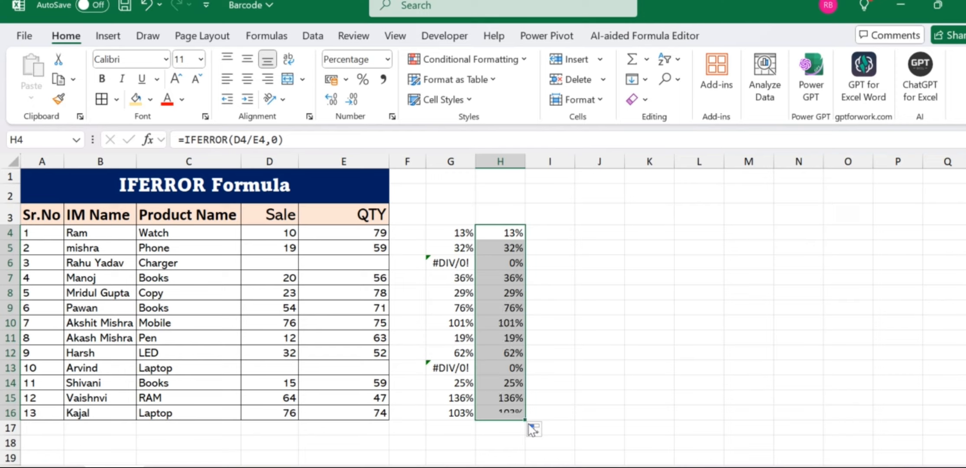
{"action": "left_click", "coordinate": [484, 210]}
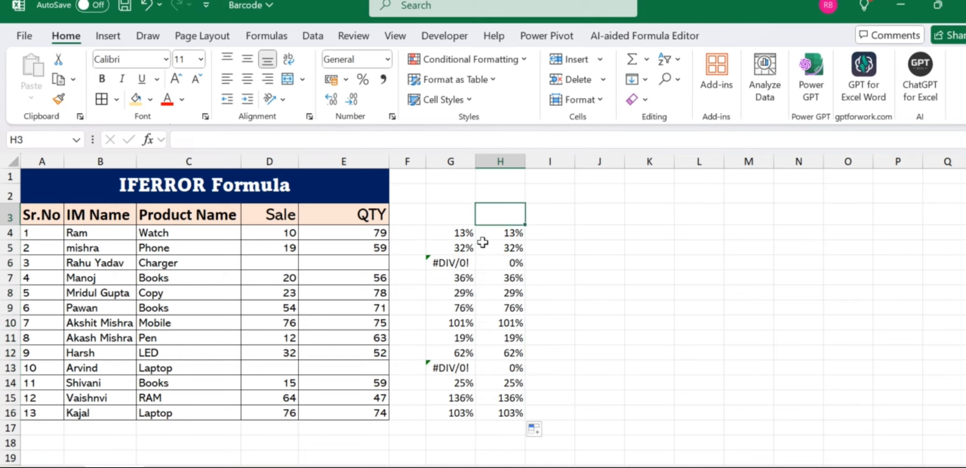
{"action": "left_click", "coordinate": [498, 320]}
{"action": "left_click", "coordinate": [557, 260]}
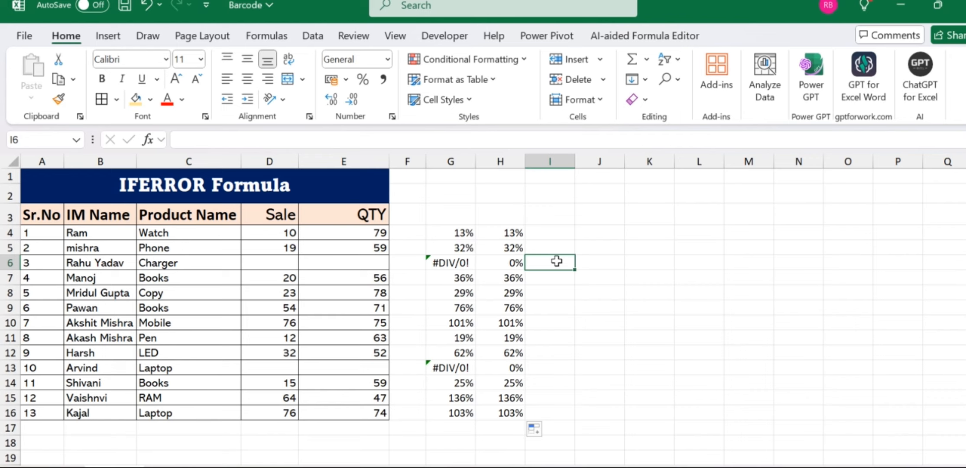
Step: Hide the worksheet gridlines
{"action": "key", "text": "alt"}
{"action": "key", "text": "w"}
{"action": "key", "text": "v"}
{"action": "key", "text": "g"}
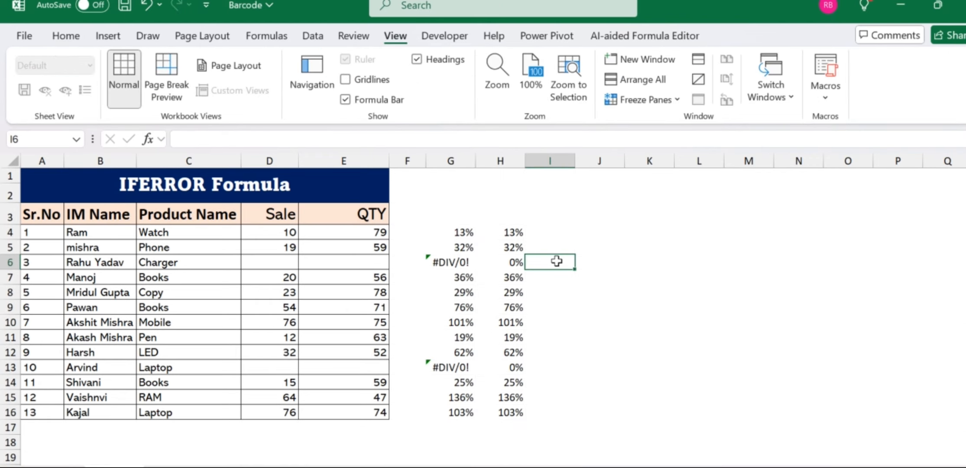
Step: Apply all borders to the two result columns in range G4:H16
{"action": "key", "text": "Left"}
{"action": "key", "text": "Left"}
{"action": "key", "text": "Up"}
{"action": "key", "text": "Up"}
{"action": "key", "text": "shift+Right"}
{"action": "key", "text": "ctrl+shift+Down"}
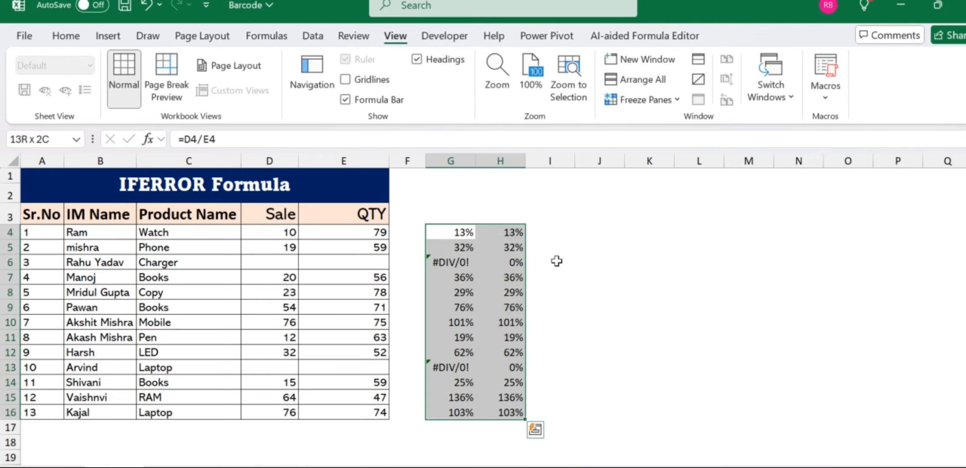
{"action": "key", "text": "alt+h"}
{"action": "key", "text": "b"}
{"action": "key", "text": "a"}
{"action": "left_click", "coordinate": [572, 299]}
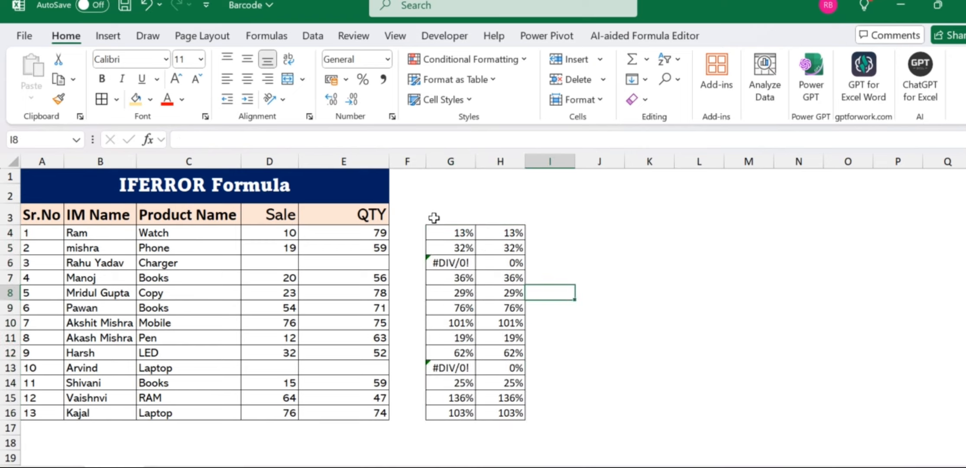
Step: Enter the header "IFERROR Formula" in H3 and autofit column H to its text
{"action": "left_click", "coordinate": [495, 212]}
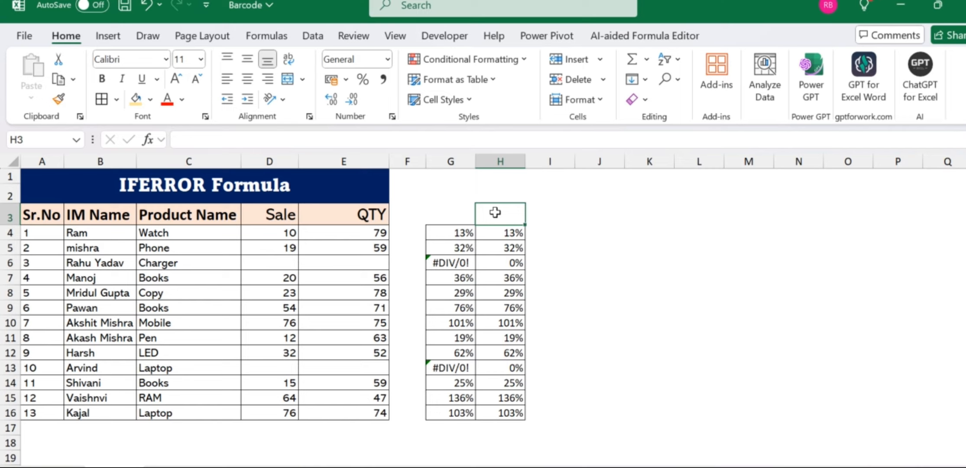
{"action": "type", "text": "IFERROR"}
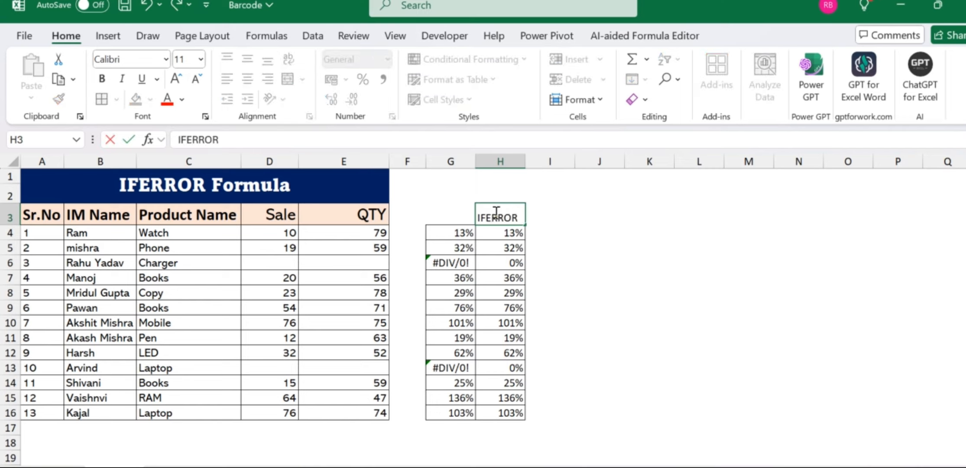
{"action": "type", "text": " Formula"}
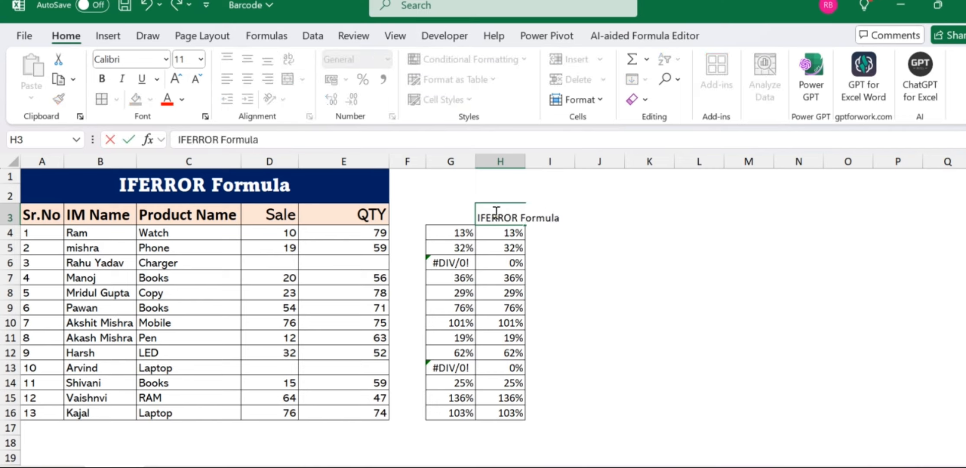
{"action": "left_click", "coordinate": [520, 161]}
{"action": "double_click", "coordinate": [526, 161]}
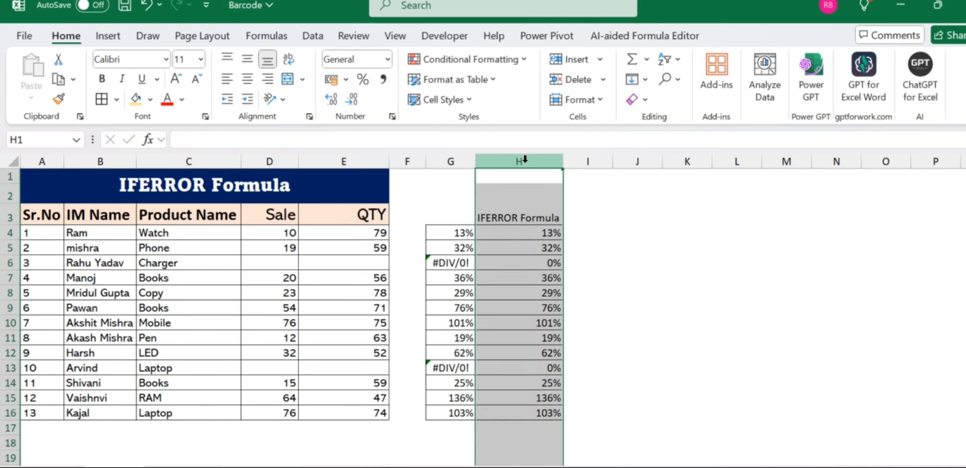
Step: Enter the header "Normal Formula" in G3 and autofit column G to its text
{"action": "left_click", "coordinate": [457, 194]}
{"action": "left_click", "coordinate": [456, 217]}
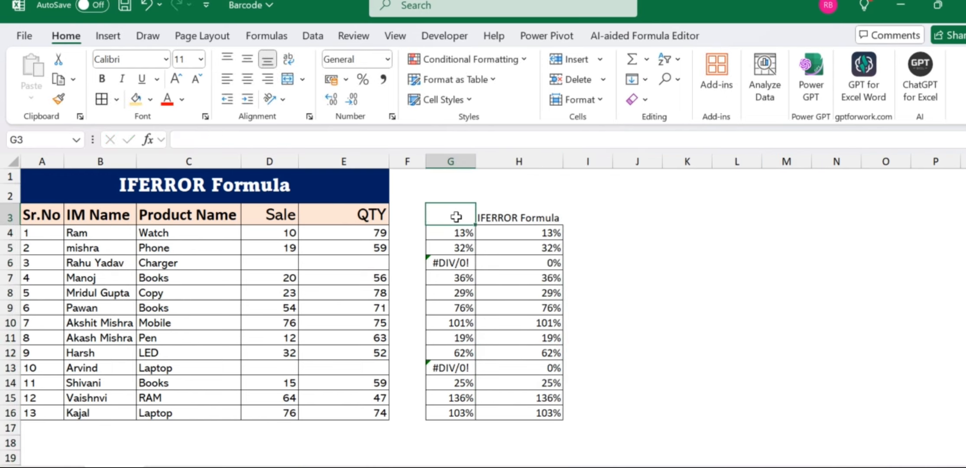
{"action": "type", "text": "Norma"}
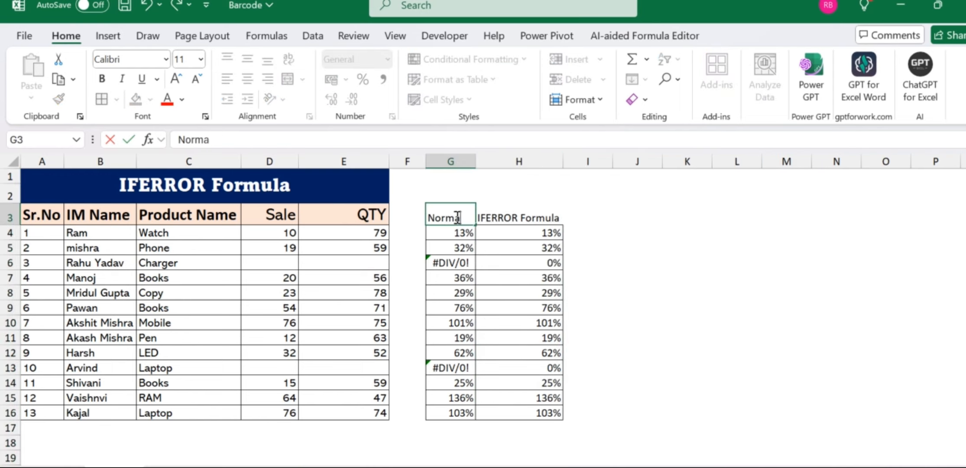
{"action": "type", "text": "l Formula"}
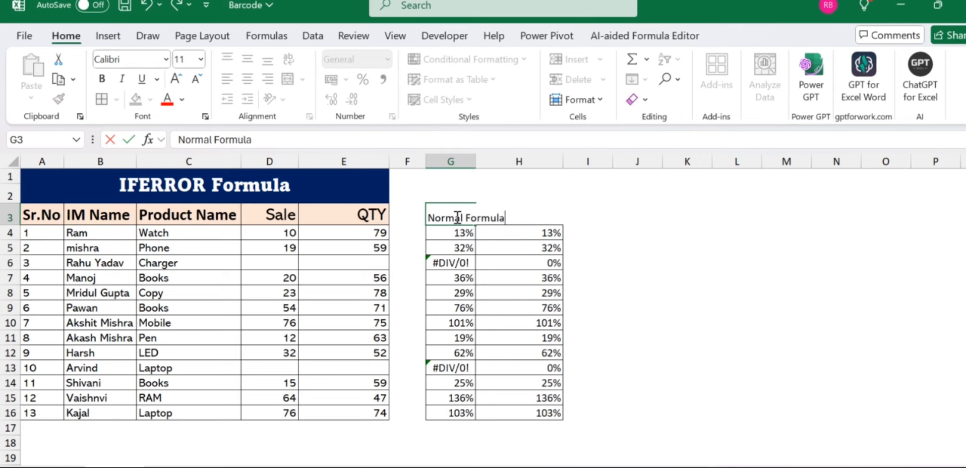
{"action": "key", "text": "Return"}
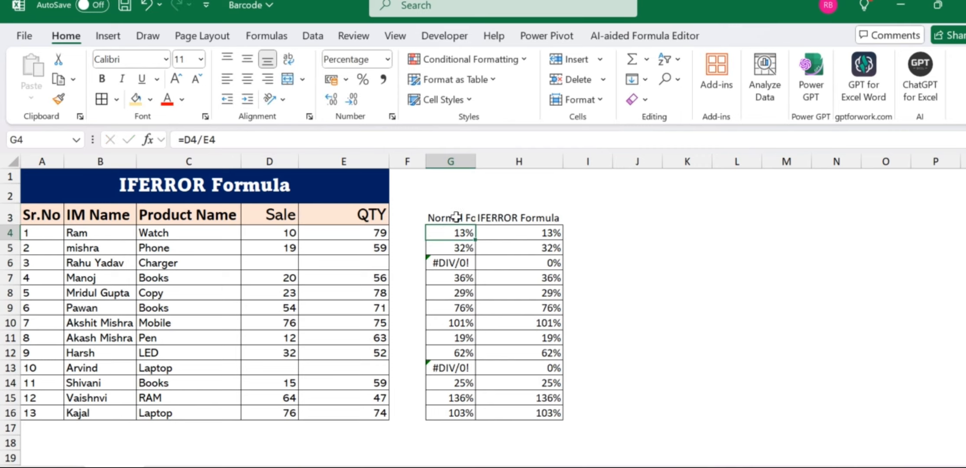
{"action": "double_click", "coordinate": [476, 161]}
Step: Make the headers in G3:H3 bold and vertically middle-aligned, with a light green fill
{"action": "left_click", "coordinate": [478, 214]}
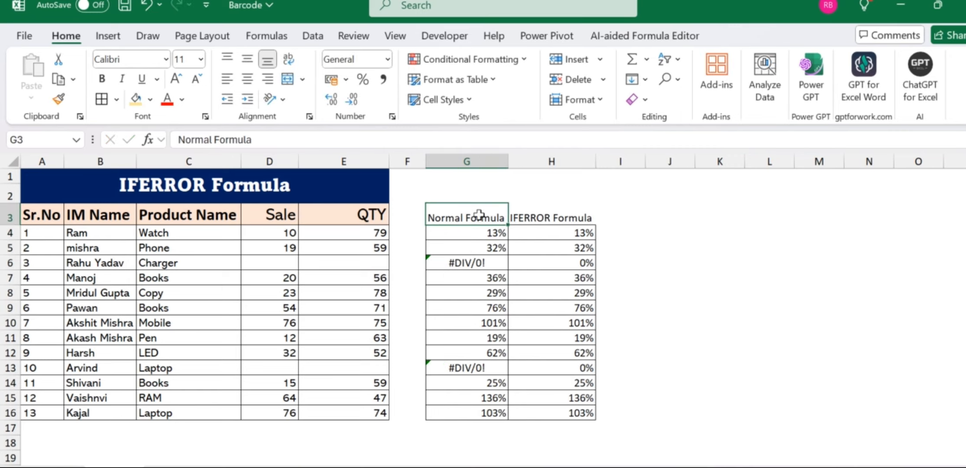
{"action": "key", "text": "shift+Right"}
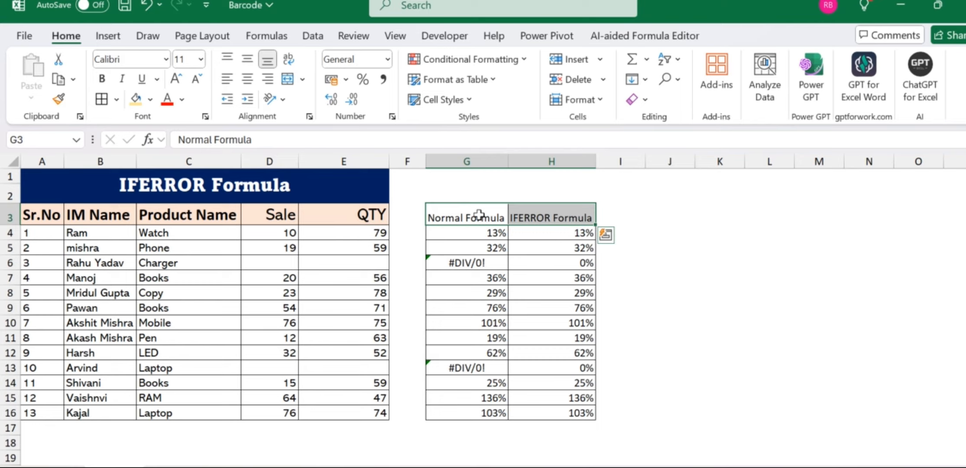
{"action": "key", "text": "ctrl+b"}
{"action": "key", "text": "alt+h"}
{"action": "key", "text": "a"}
{"action": "key", "text": "m"}
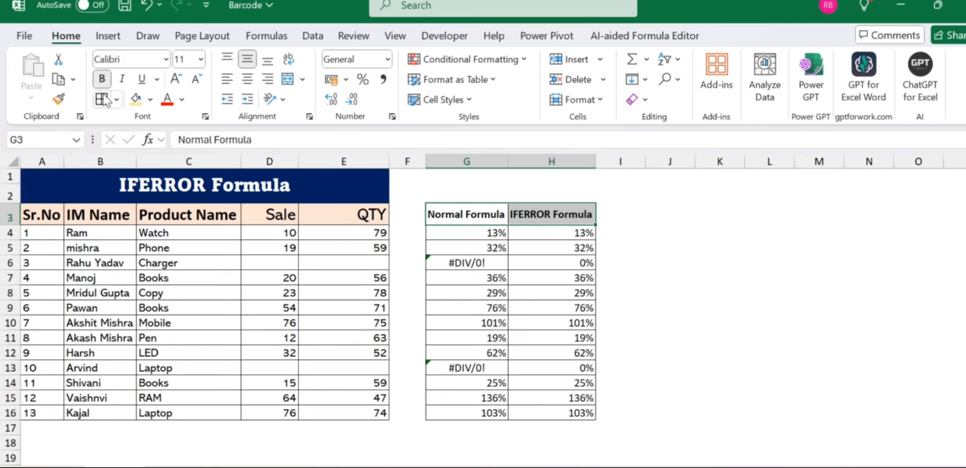
{"action": "left_click", "coordinate": [150, 99]}
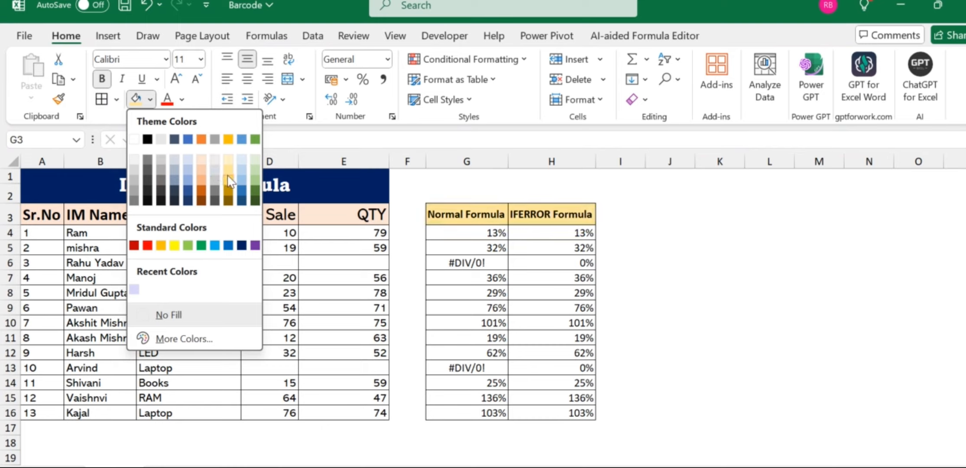
{"action": "left_click", "coordinate": [257, 178]}
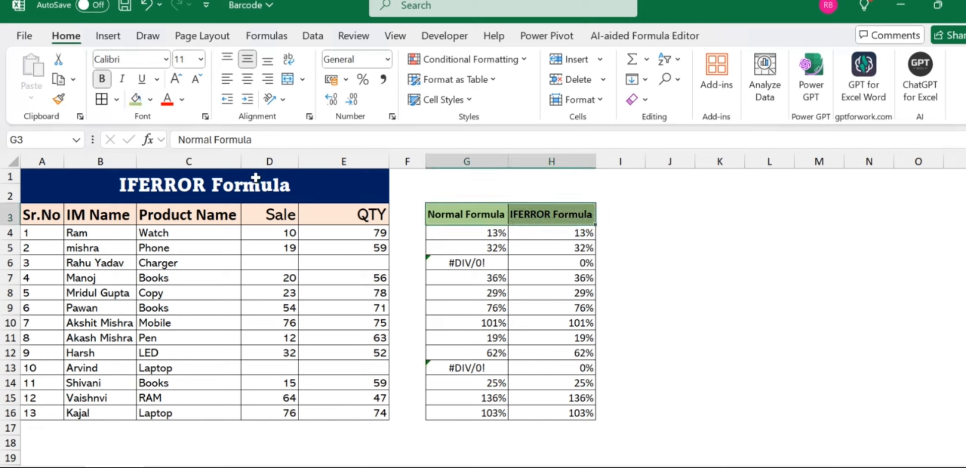
{"action": "left_click", "coordinate": [772, 245]}
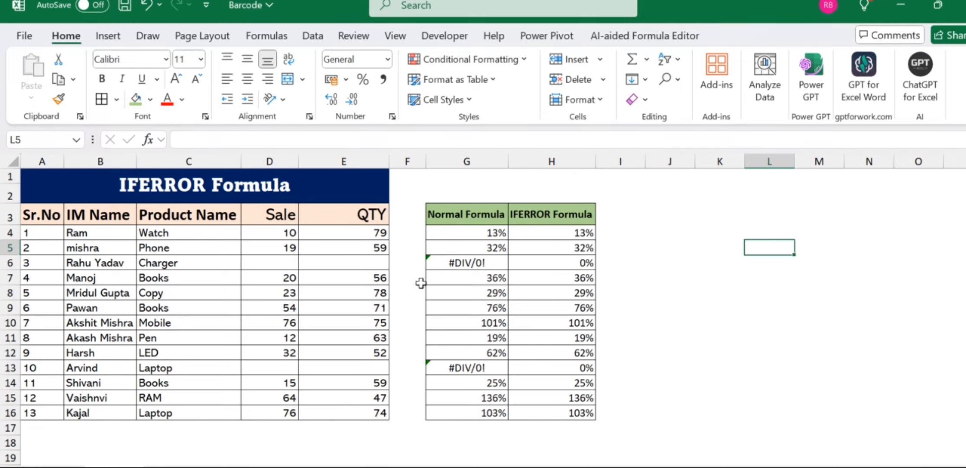
Step: Clear the Sale and QTY values in row 10 and the QTY in E5, checking row 10's formulas in G10 and H10 in between
{"action": "left_click_drag", "start_coordinate": [293, 323], "coordinate": [347, 321]}
{"action": "key", "text": "Delete"}
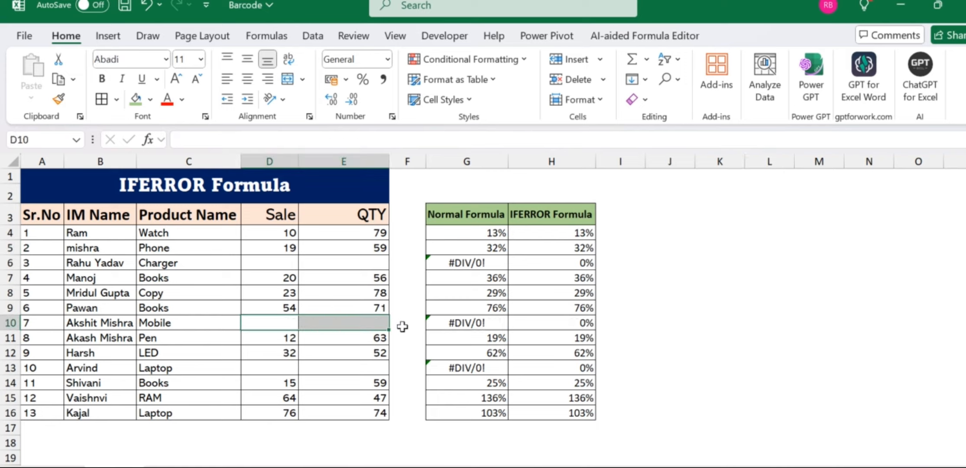
{"action": "left_click", "coordinate": [460, 322]}
{"action": "left_click", "coordinate": [559, 321]}
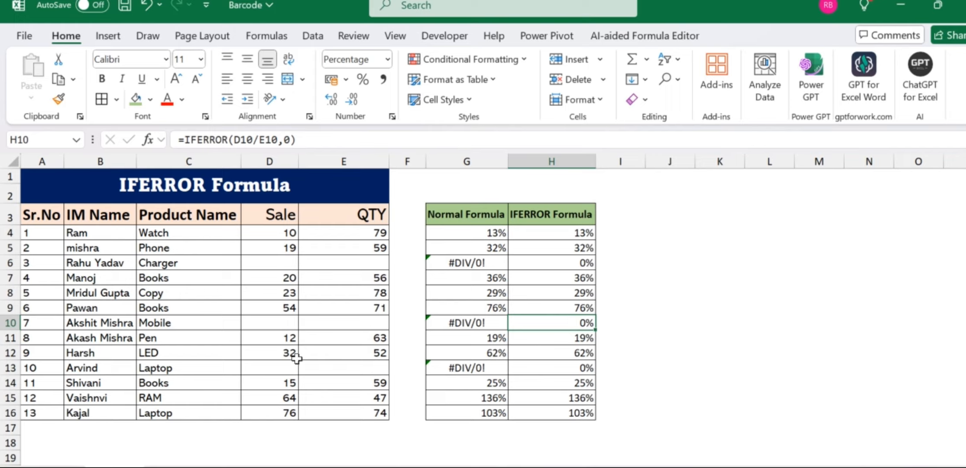
{"action": "left_click", "coordinate": [344, 252]}
{"action": "key", "text": "Delete"}
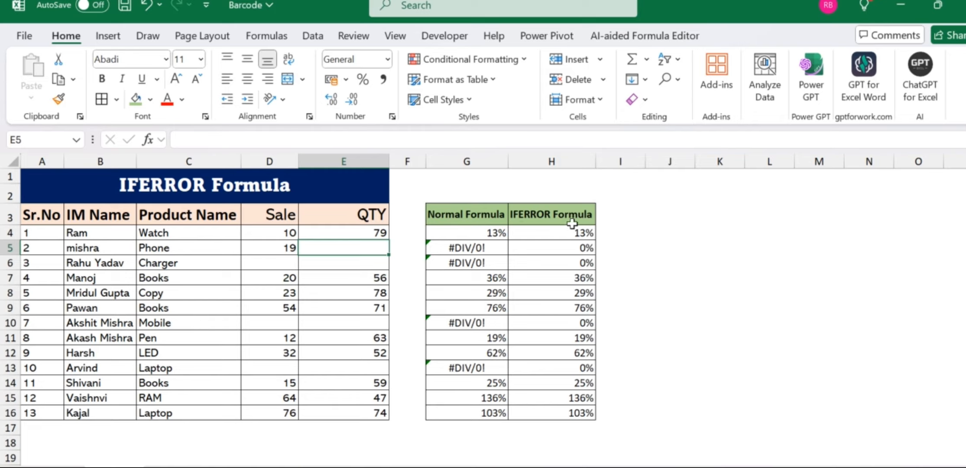
{"action": "left_click", "coordinate": [627, 275]}
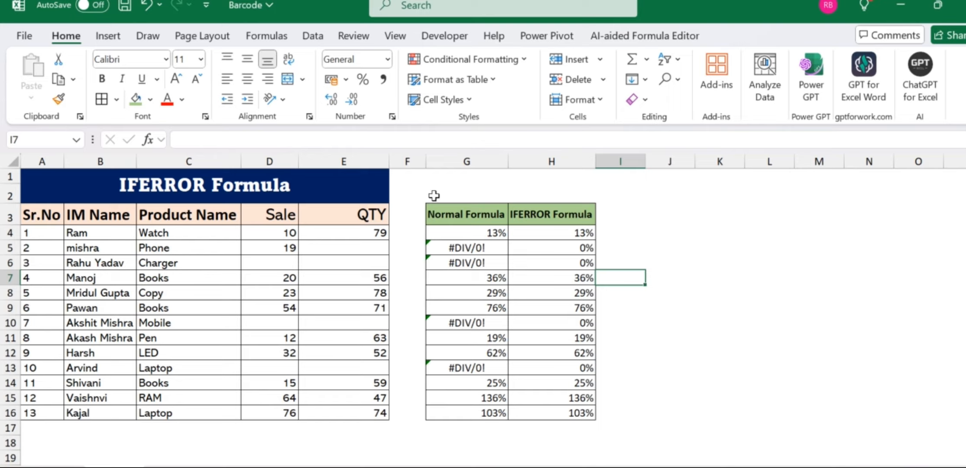
{"action": "left_click", "coordinate": [608, 249]}
{"action": "left_click", "coordinate": [407, 188]}
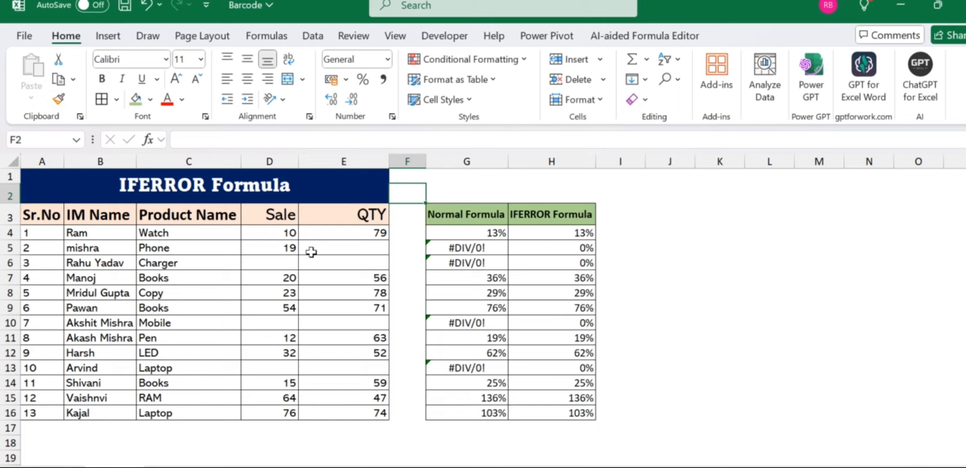
Step: Enter 59 as the QTY for Phone in E5 and copy that cell
{"action": "left_click", "coordinate": [293, 262]}
{"action": "key", "text": "Right"}
{"action": "key", "text": "Up"}
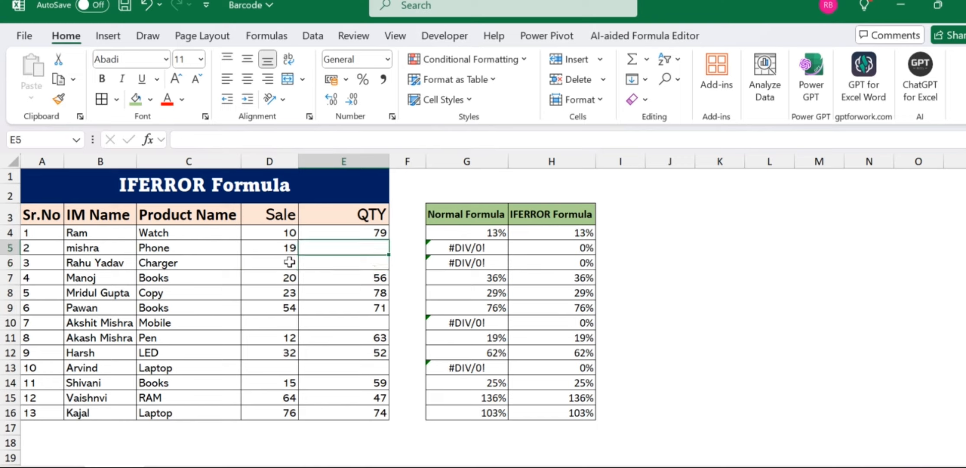
{"action": "type", "text": "59"}
{"action": "key", "text": "ctrl+Return"}
{"action": "key", "text": "ctrl+c"}
{"action": "key", "text": "Down"}
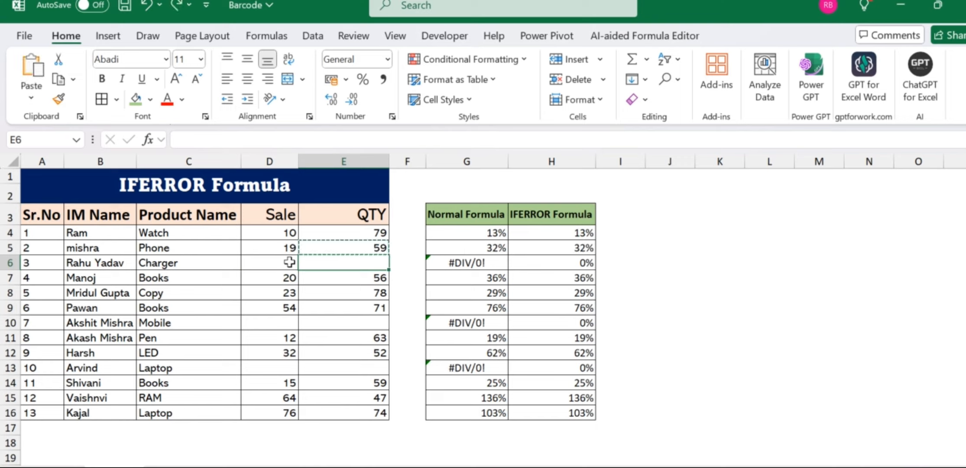
Step: Undo the clearing of row 10's Sale and QTY values, and redo the fill and middle alignment of the headers in G3:H3
{"action": "key", "text": "ctrl+z"}
{"action": "key", "text": "ctrl+z"}
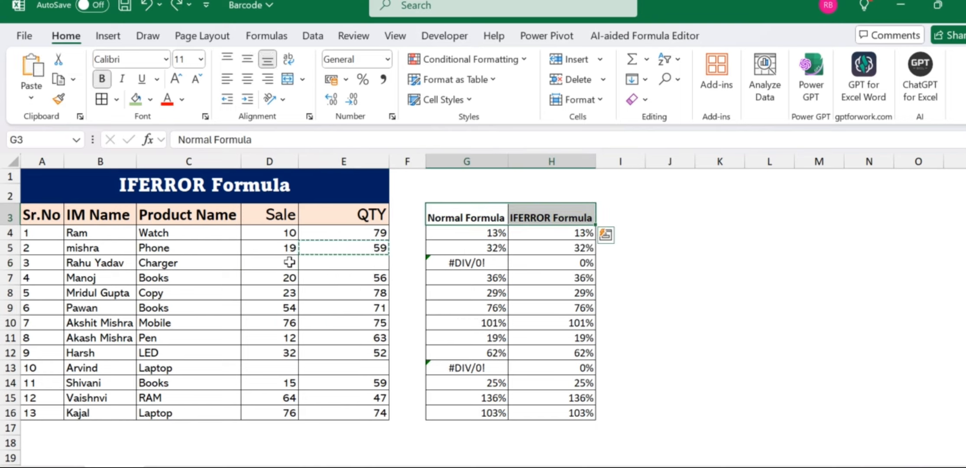
{"action": "key", "text": "ctrl+y"}
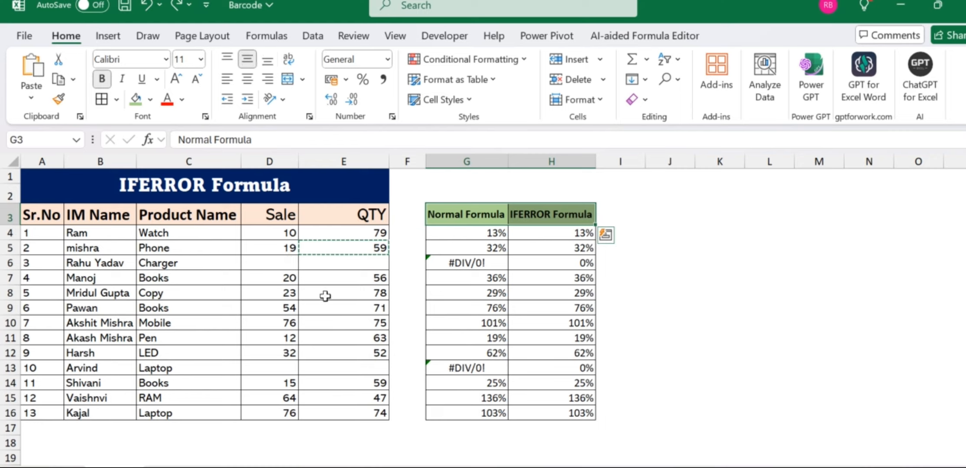
Step: Fill in the Charger row with a Sale of 10 in D6 and a QTY of 300 in E6
{"action": "left_click", "coordinate": [286, 260]}
{"action": "type", "text": "10"}
{"action": "key", "text": "Tab"}
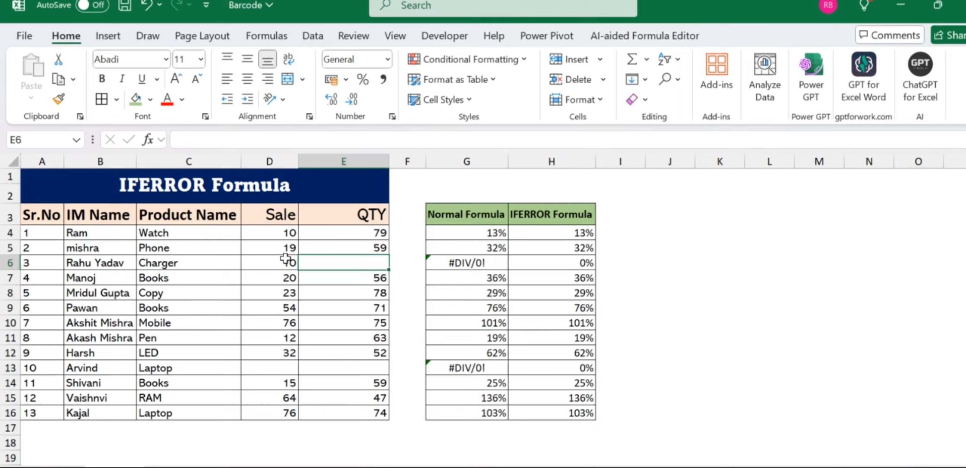
{"action": "type", "text": "300"}
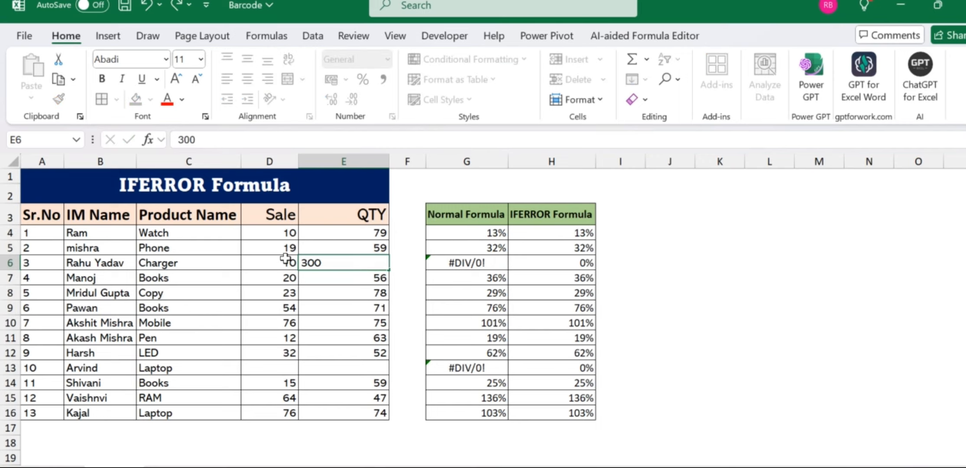
{"action": "key", "text": "Return"}
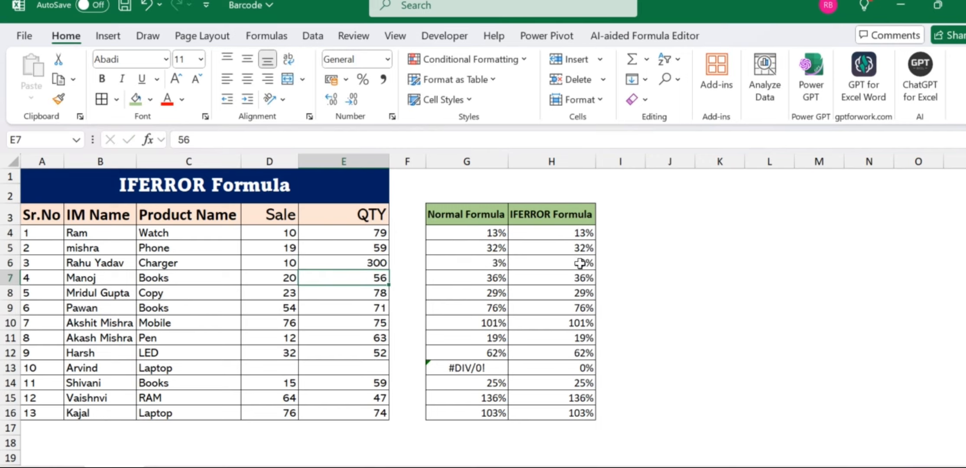
Step: Fill in the Laptop row 13 with a Sale of 60 in D13 and a QTY of 500 in E13
{"action": "left_click", "coordinate": [296, 368]}
{"action": "type", "text": "60"}
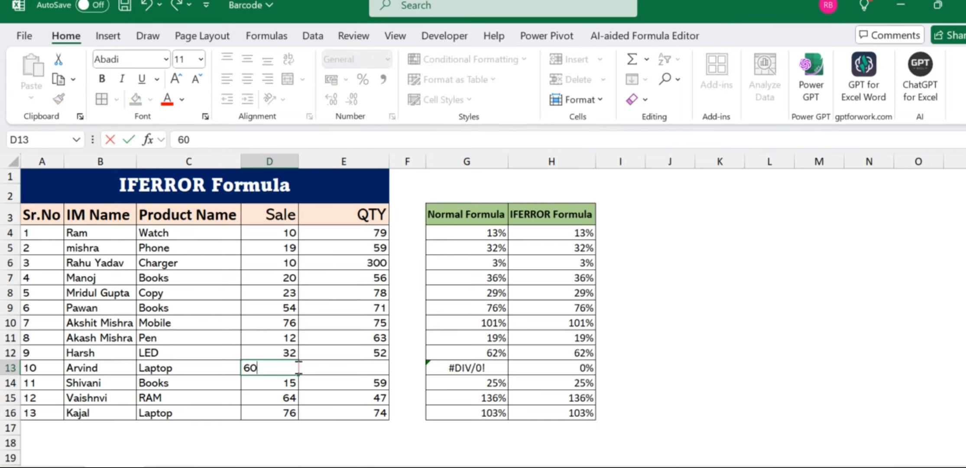
{"action": "key", "text": "Tab"}
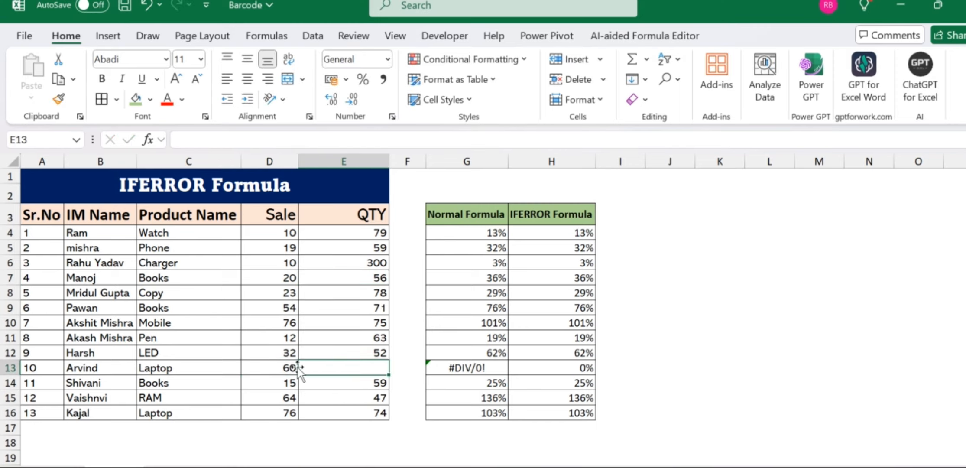
{"action": "type", "text": "500"}
{"action": "key", "text": "Return"}
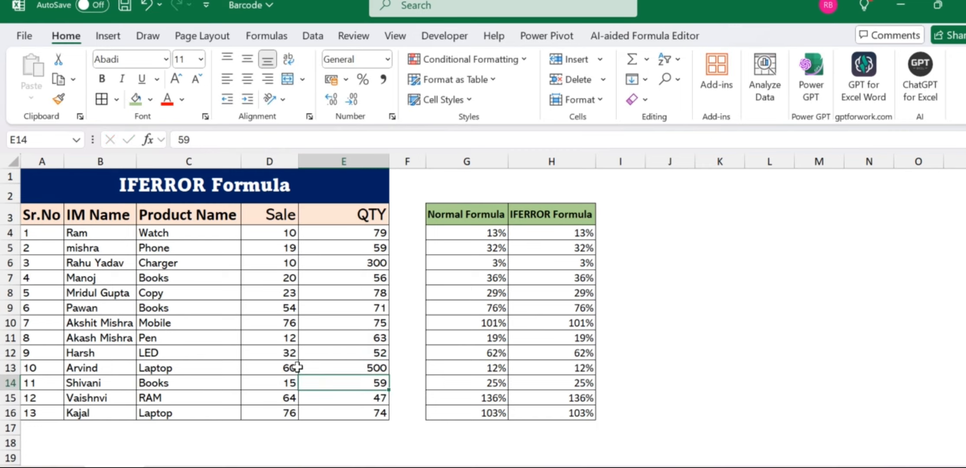